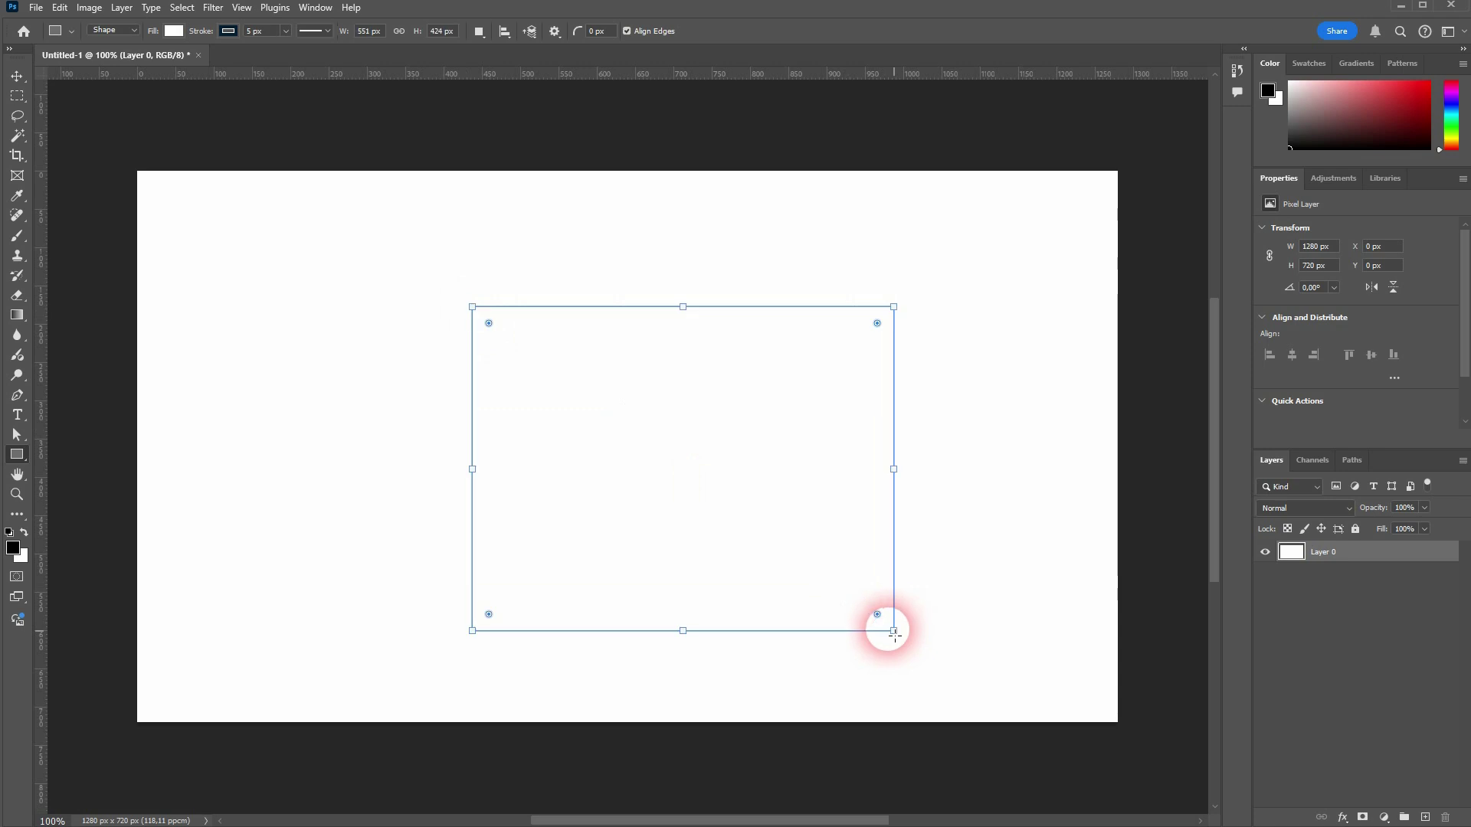
# Step: Give the rectangle a light blue fill and a black stroke 25 px wide
pyautogui.click(176, 33)
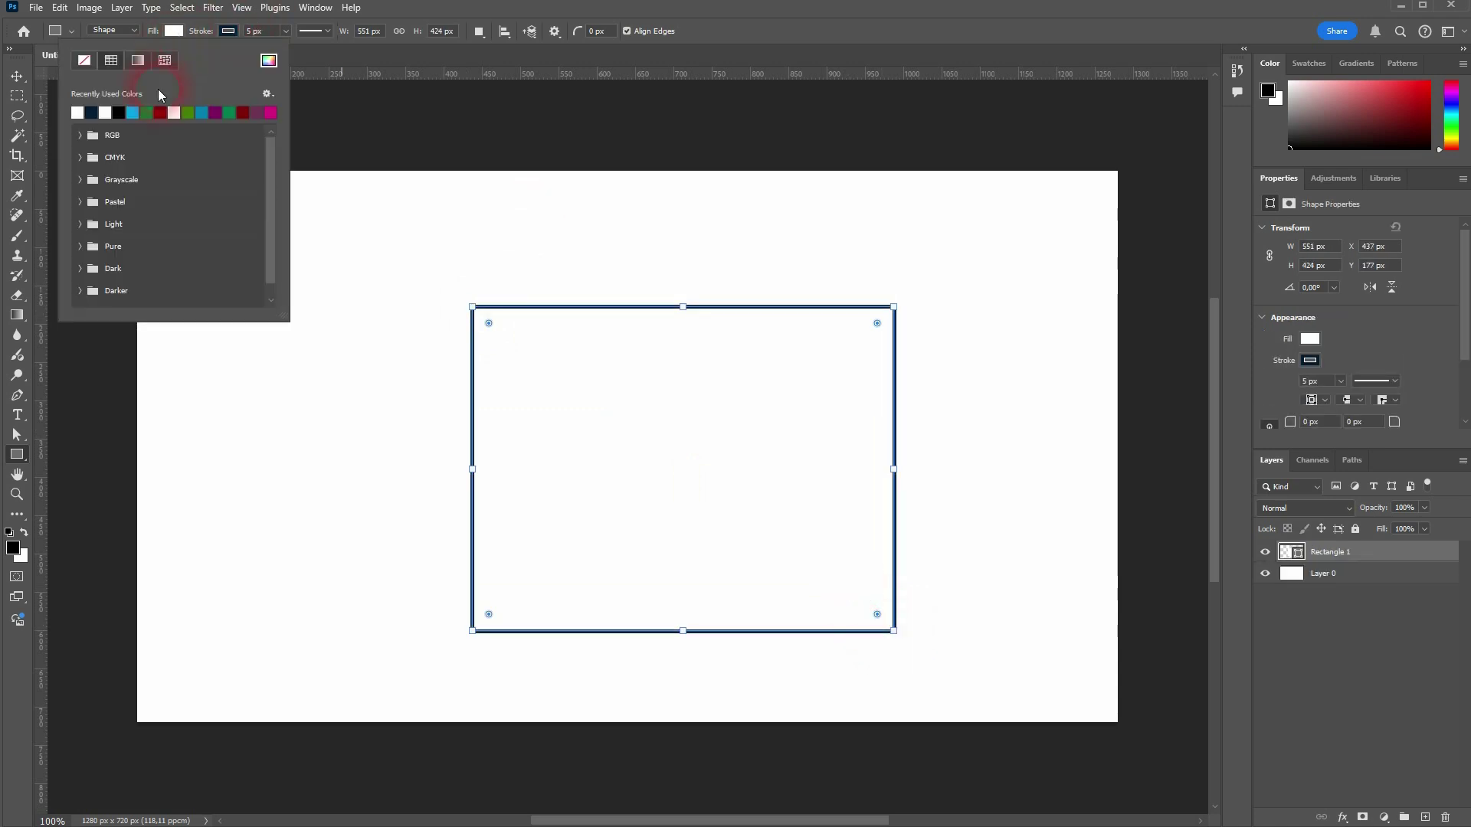
pyautogui.click(134, 113)
pyautogui.click(239, 39)
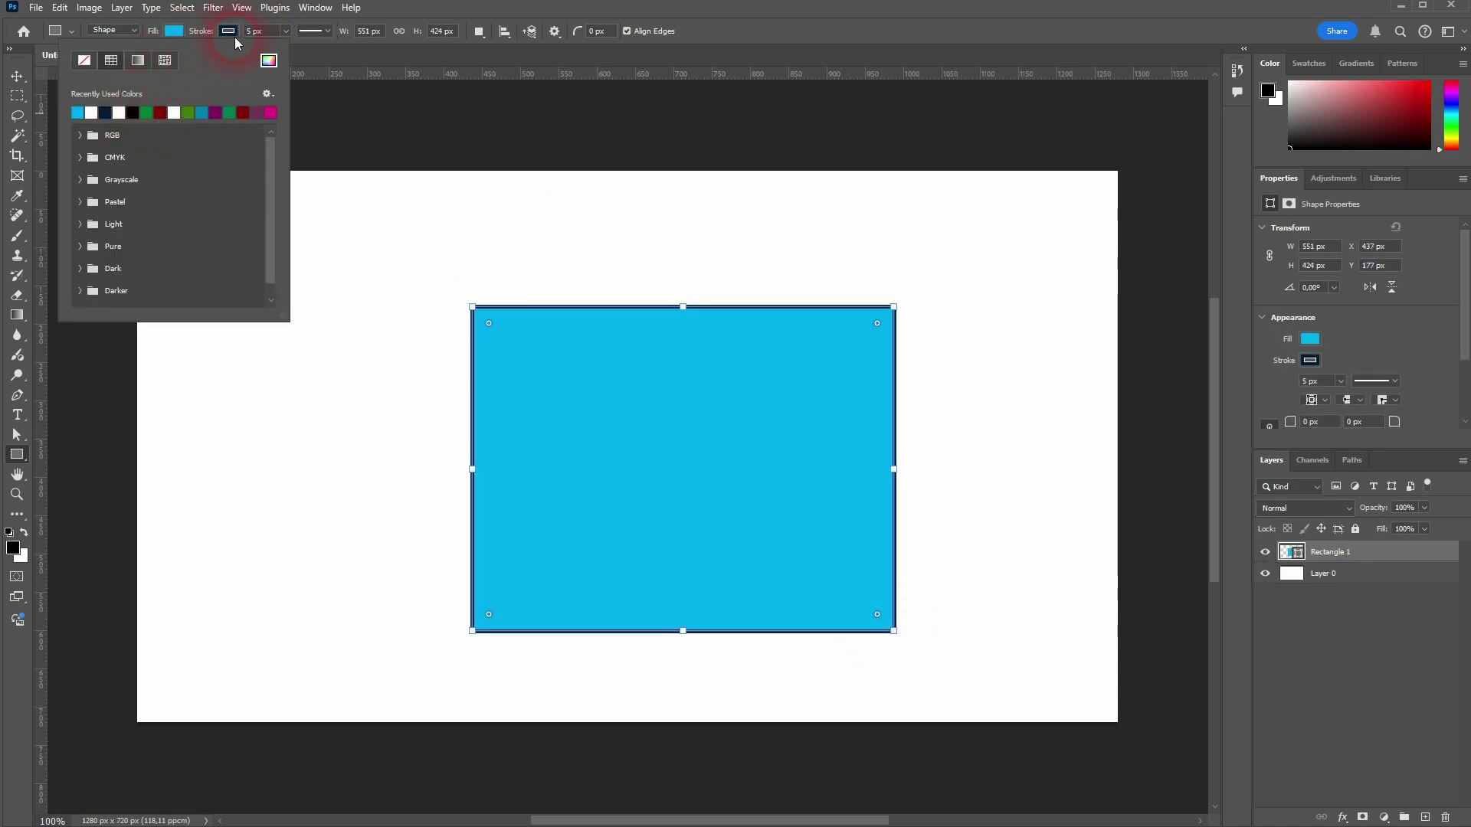
pyautogui.click(239, 38)
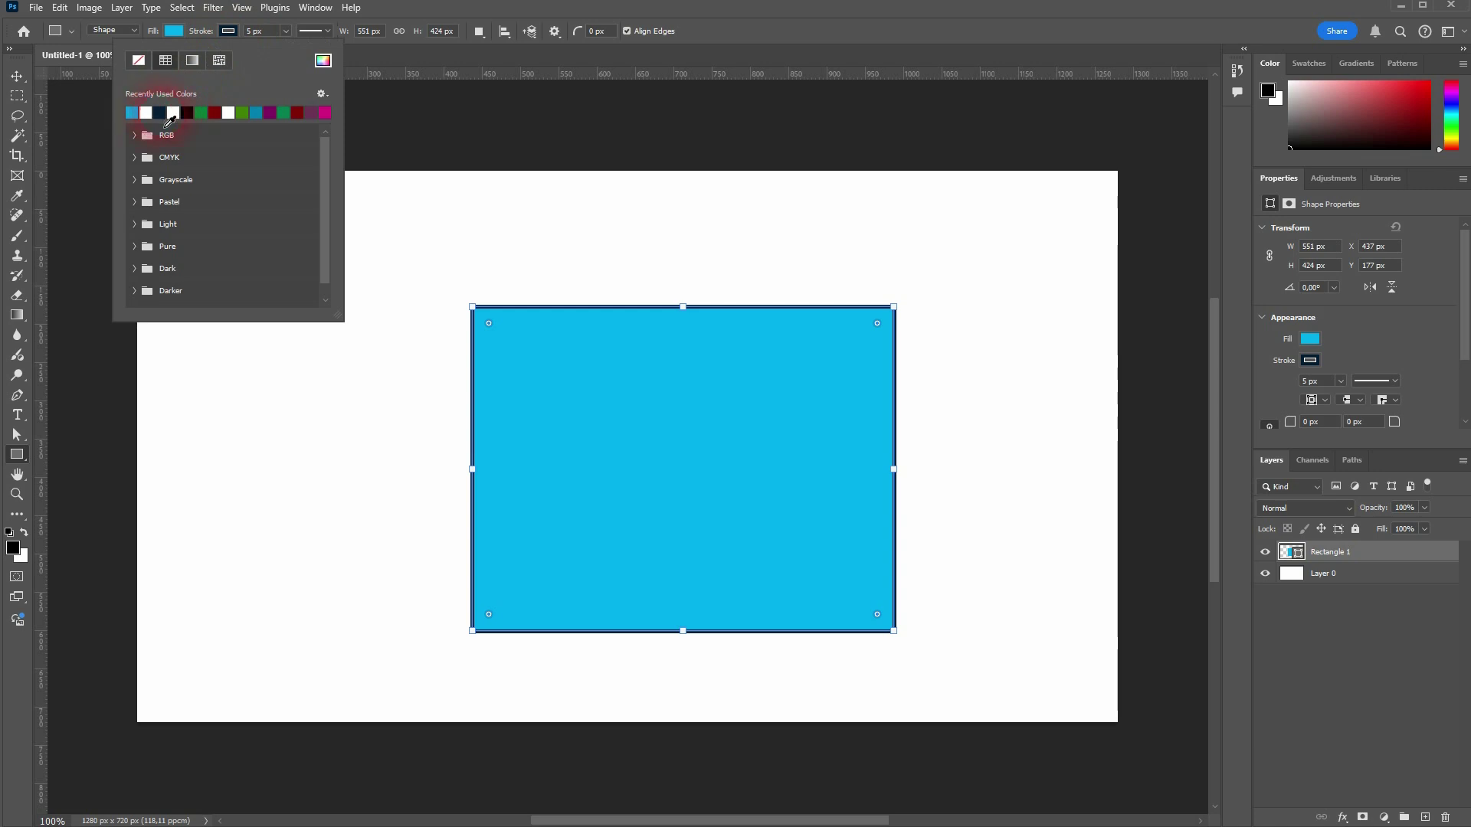
pyautogui.click(191, 115)
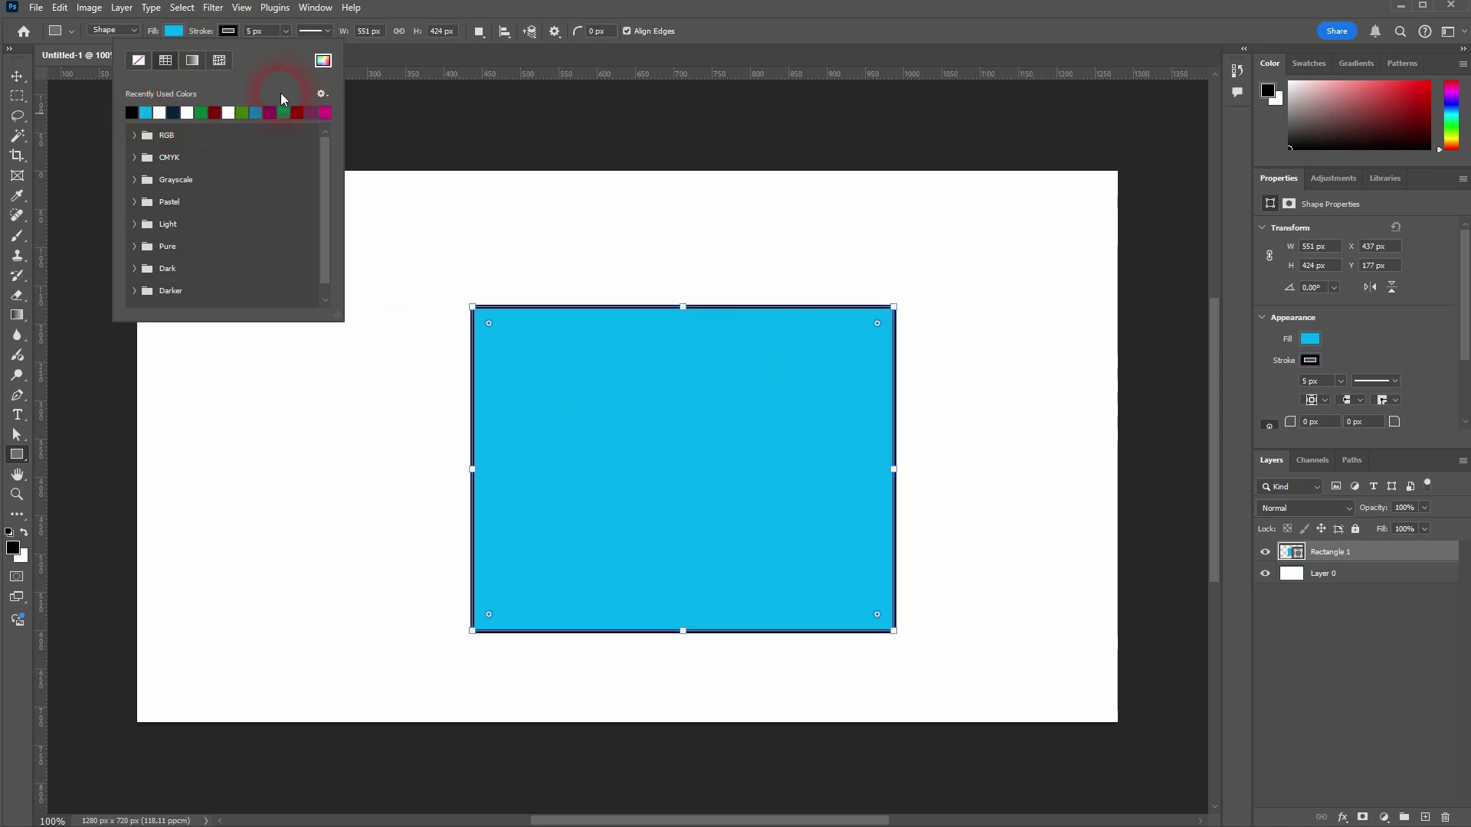
pyautogui.click(280, 40)
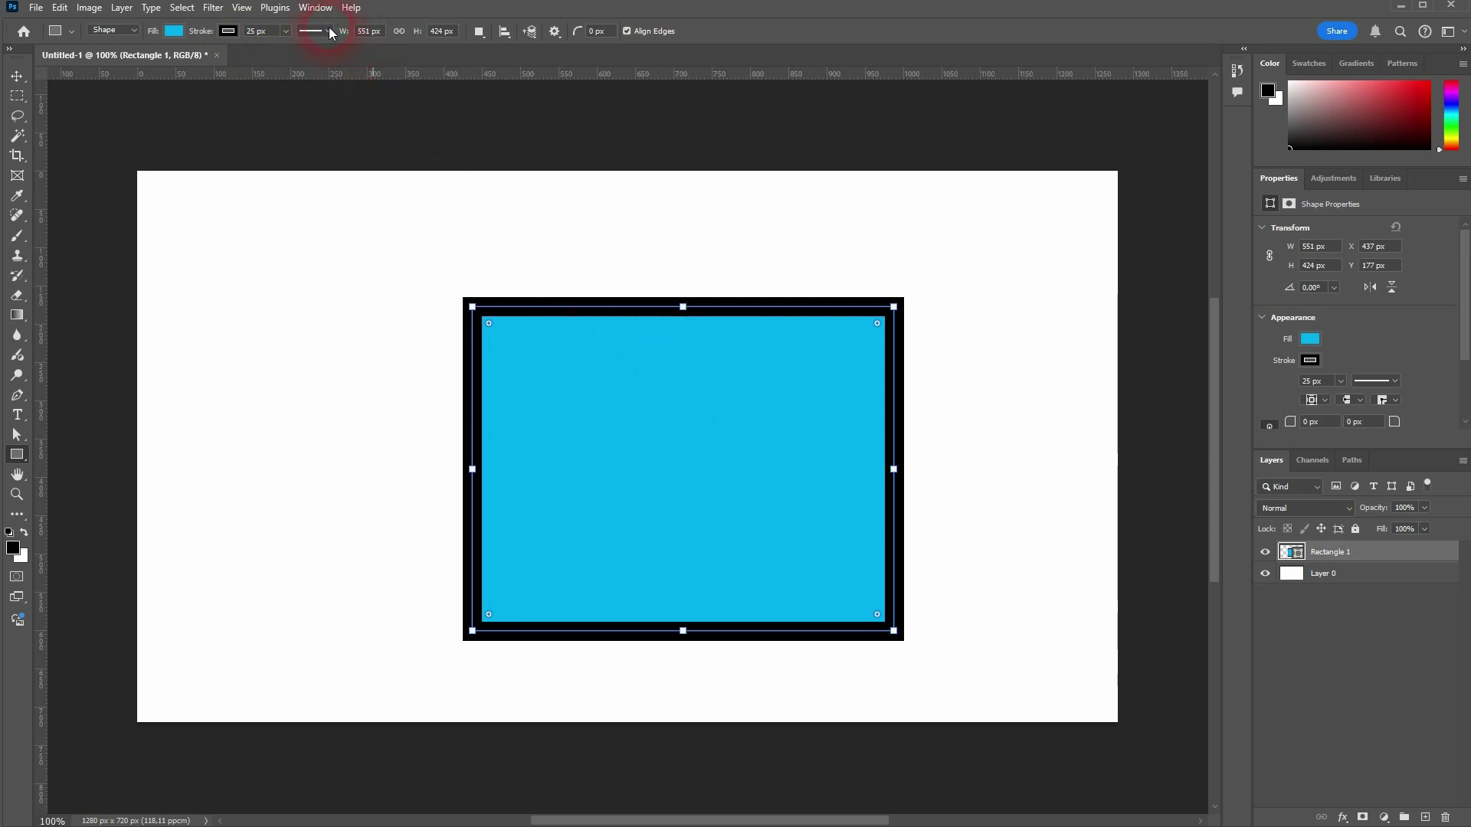
pyautogui.click(17, 76)
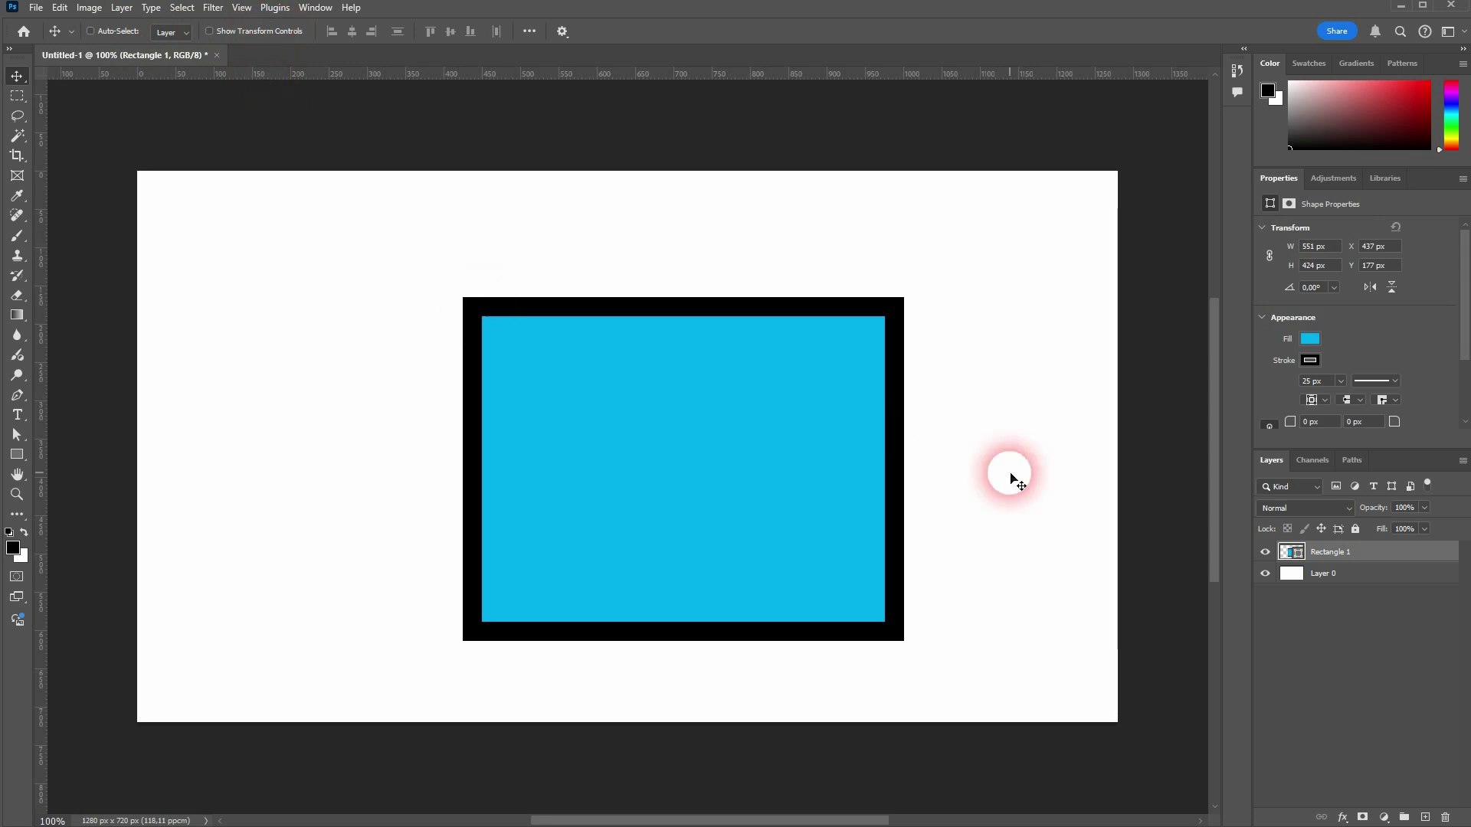
pyautogui.scroll(-3, 1359, 351)
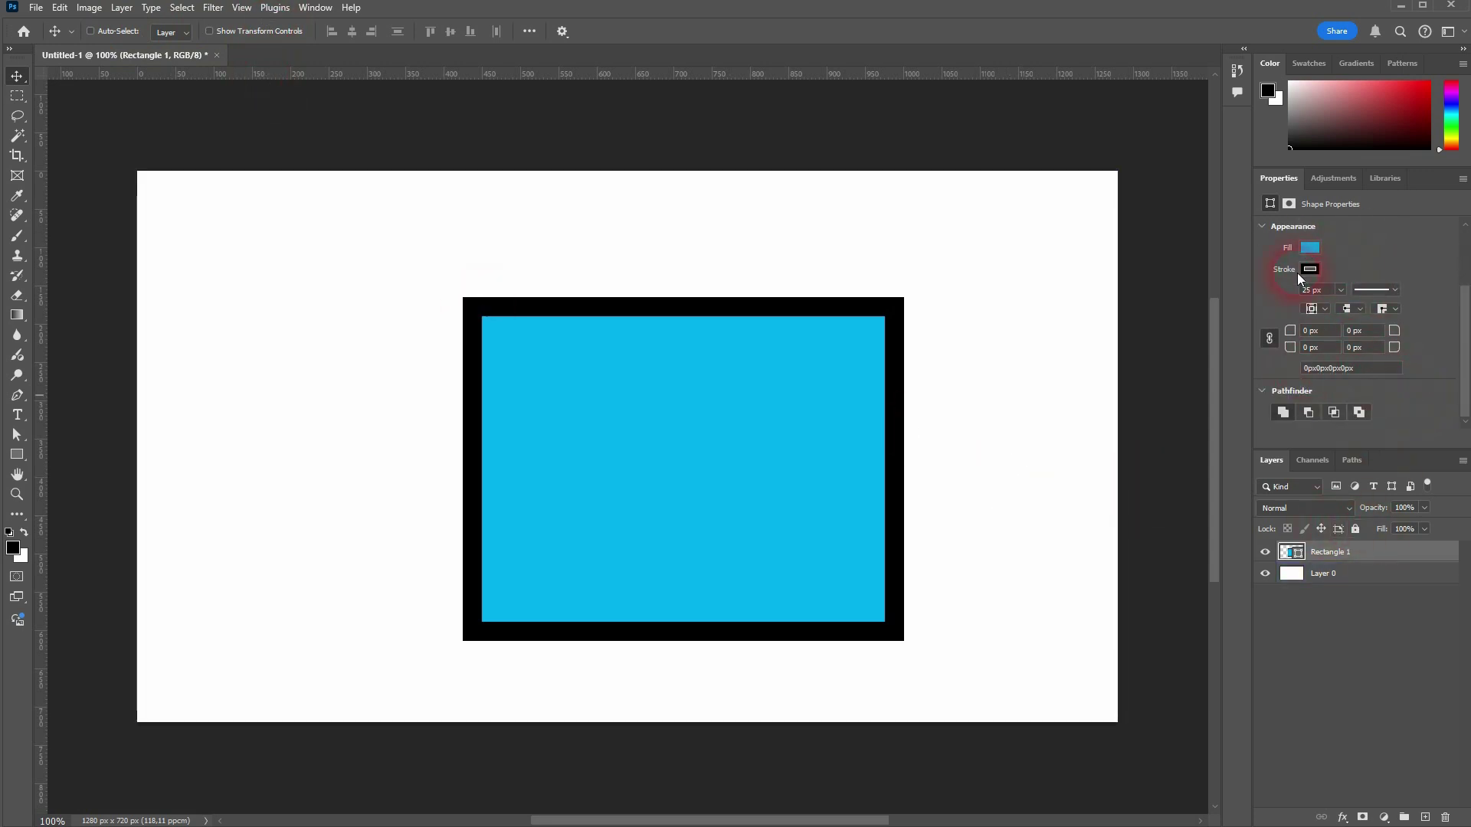
pyautogui.click(1393, 288)
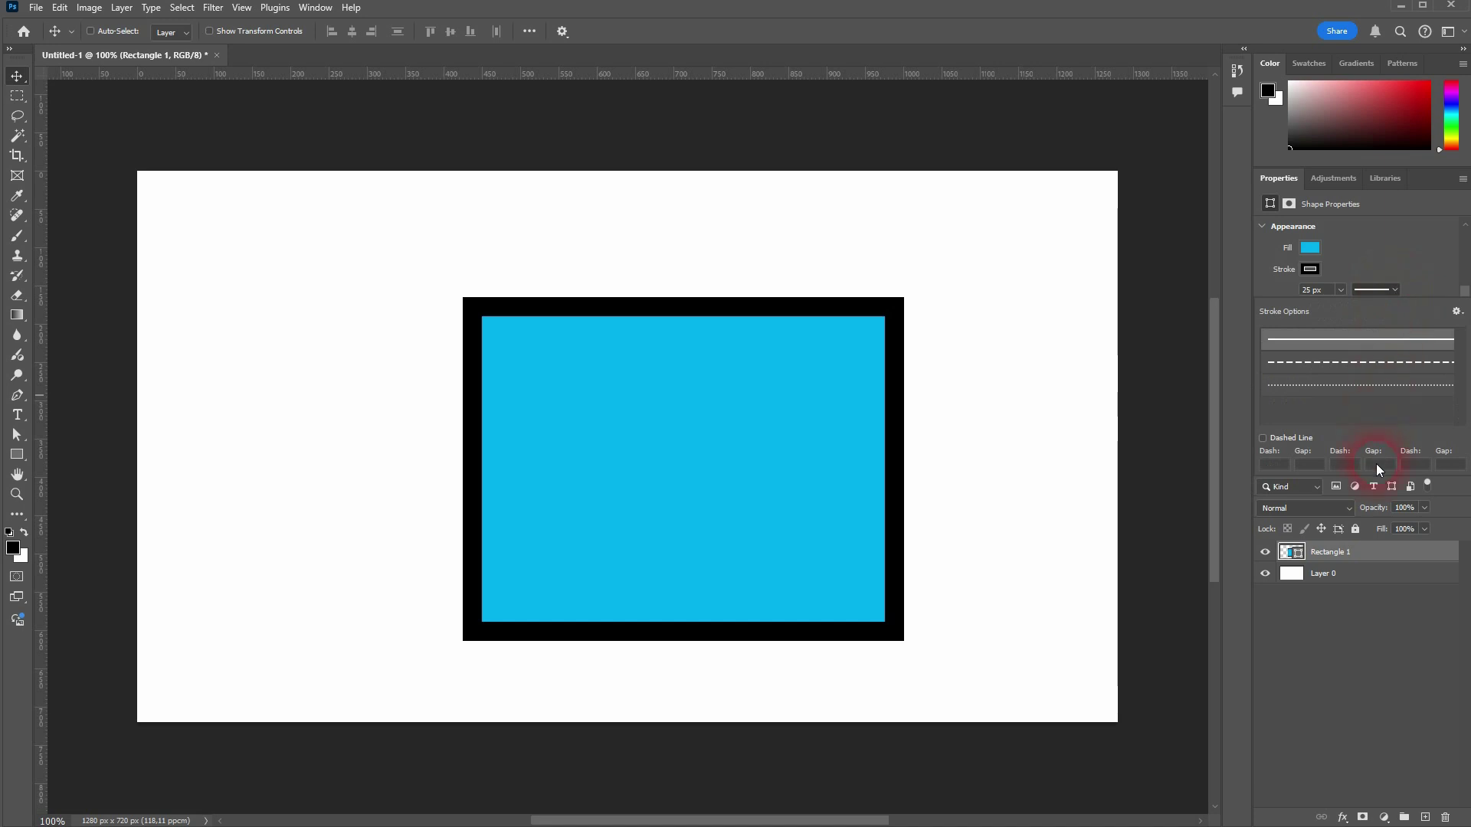
pyautogui.click(1425, 254)
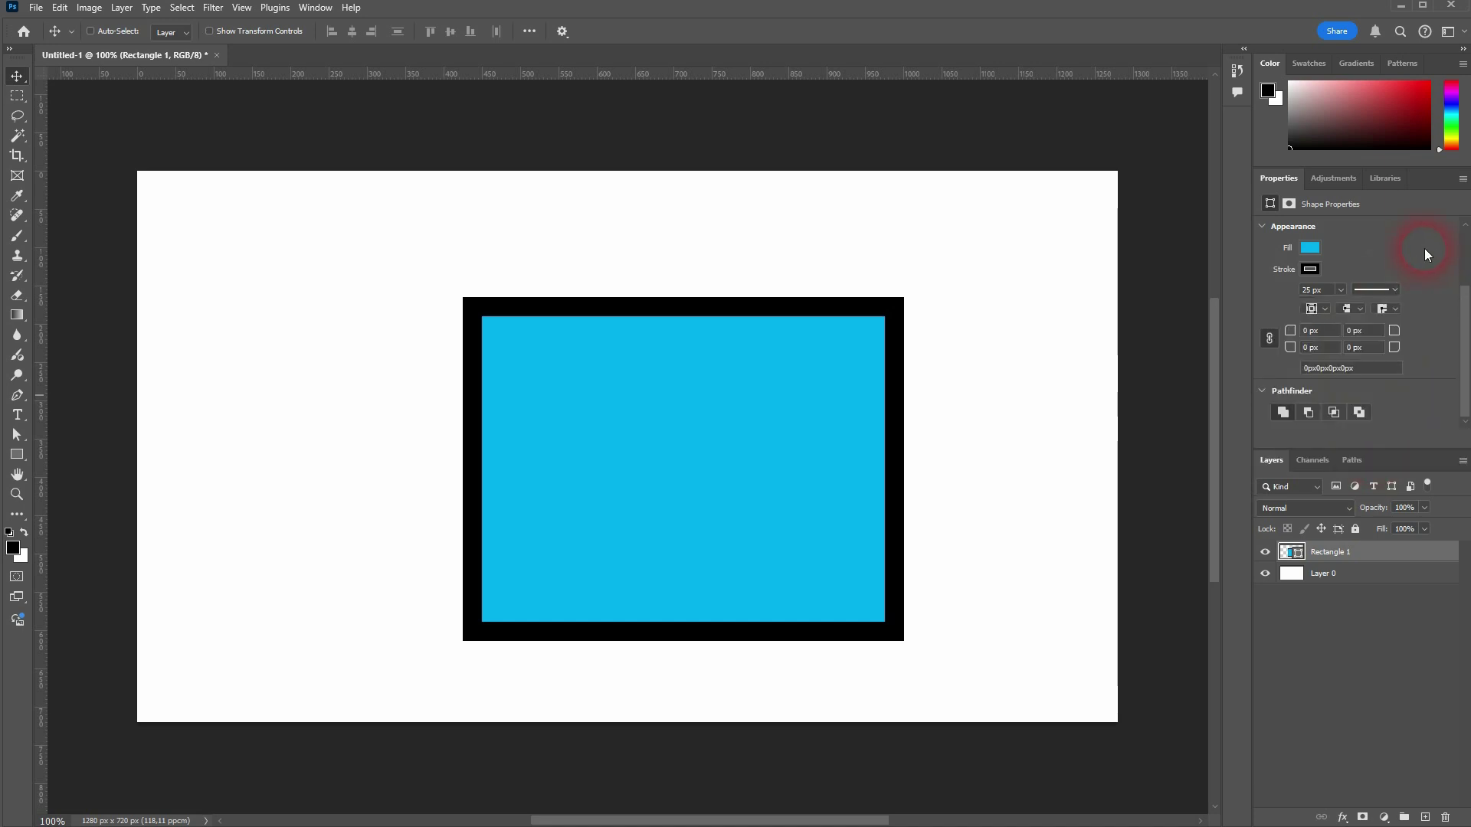
# Step: Apply the dashed stroke preset to the rectangle's outline and switch it to the dotted preset
pyautogui.click(16, 459)
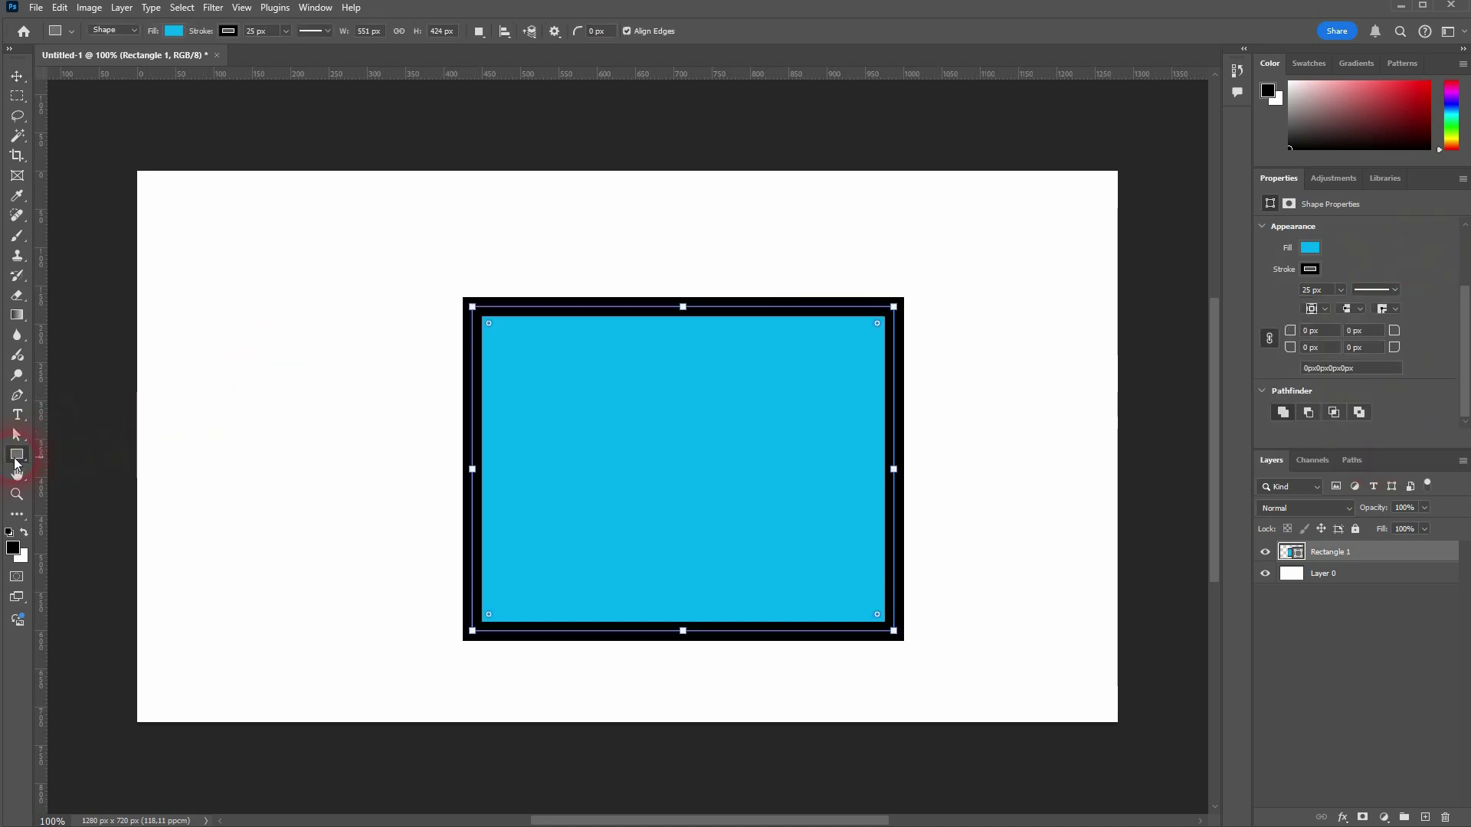
pyautogui.click(325, 30)
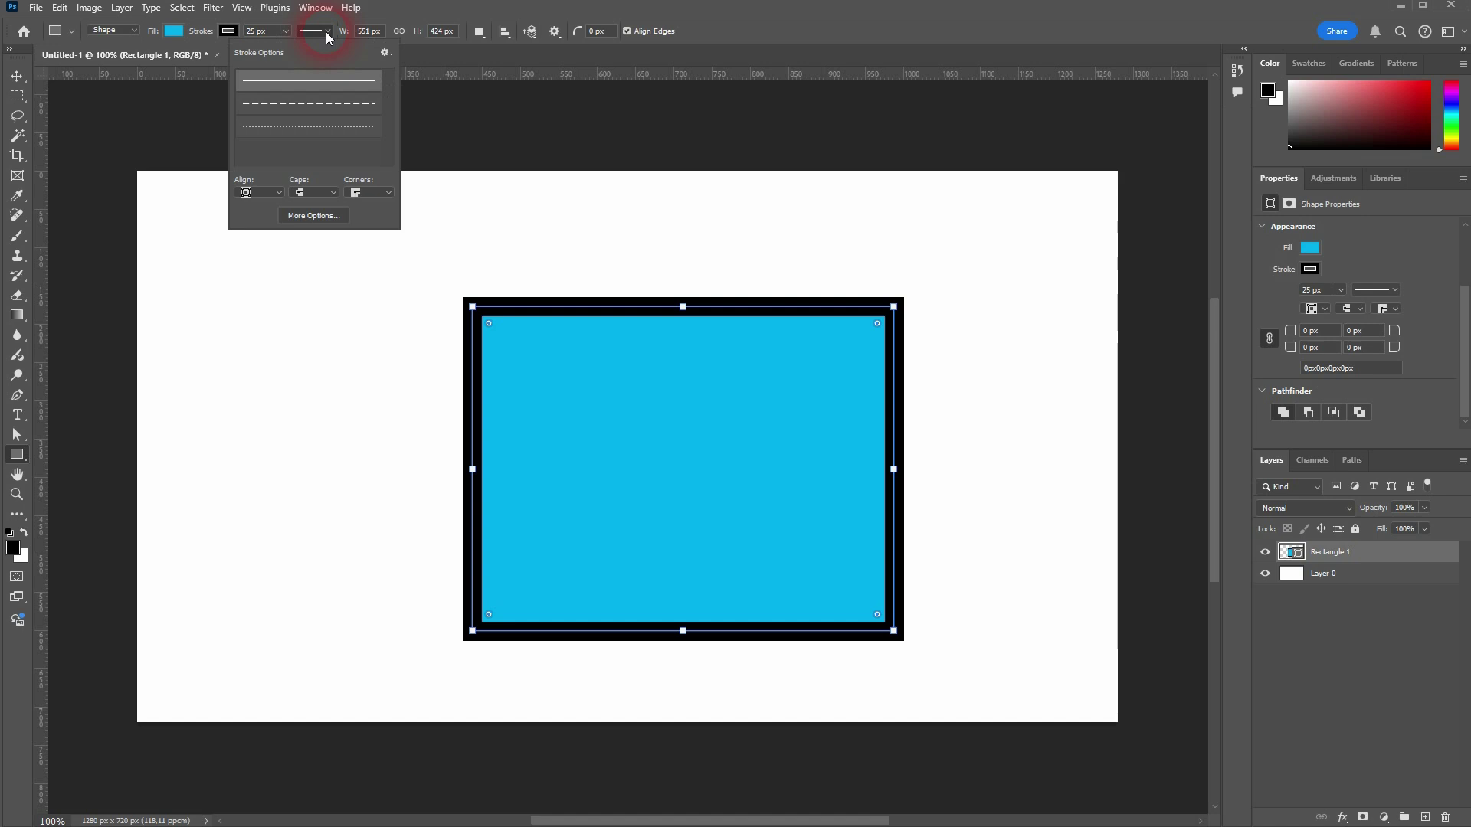
pyautogui.click(310, 107)
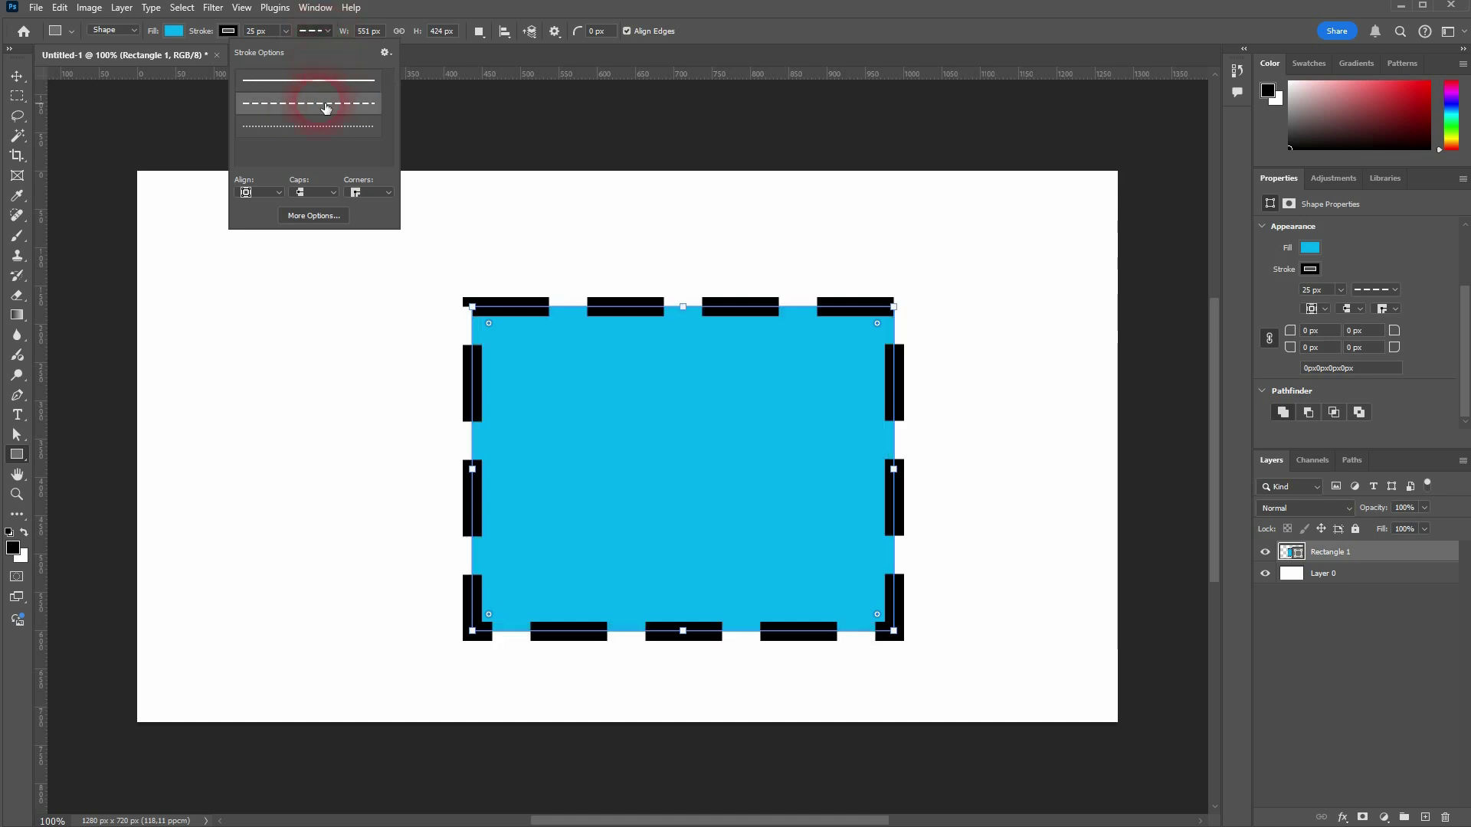
pyautogui.click(321, 130)
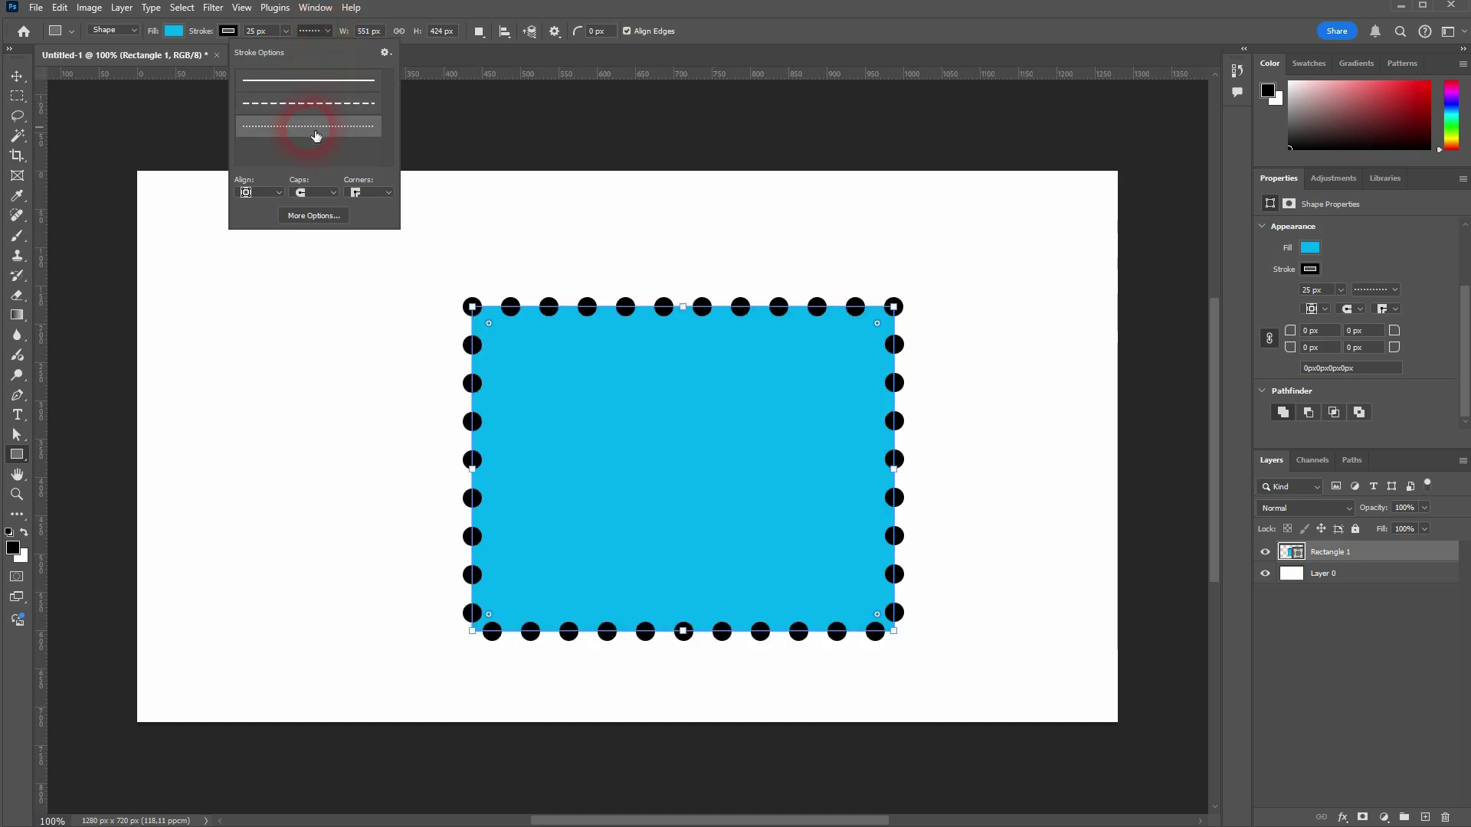
# Step: Set the rectangle's stroke width to 10 px and increase it to 15 px
pyautogui.moveTo(274, 35); pyautogui.dragTo(244, 41)
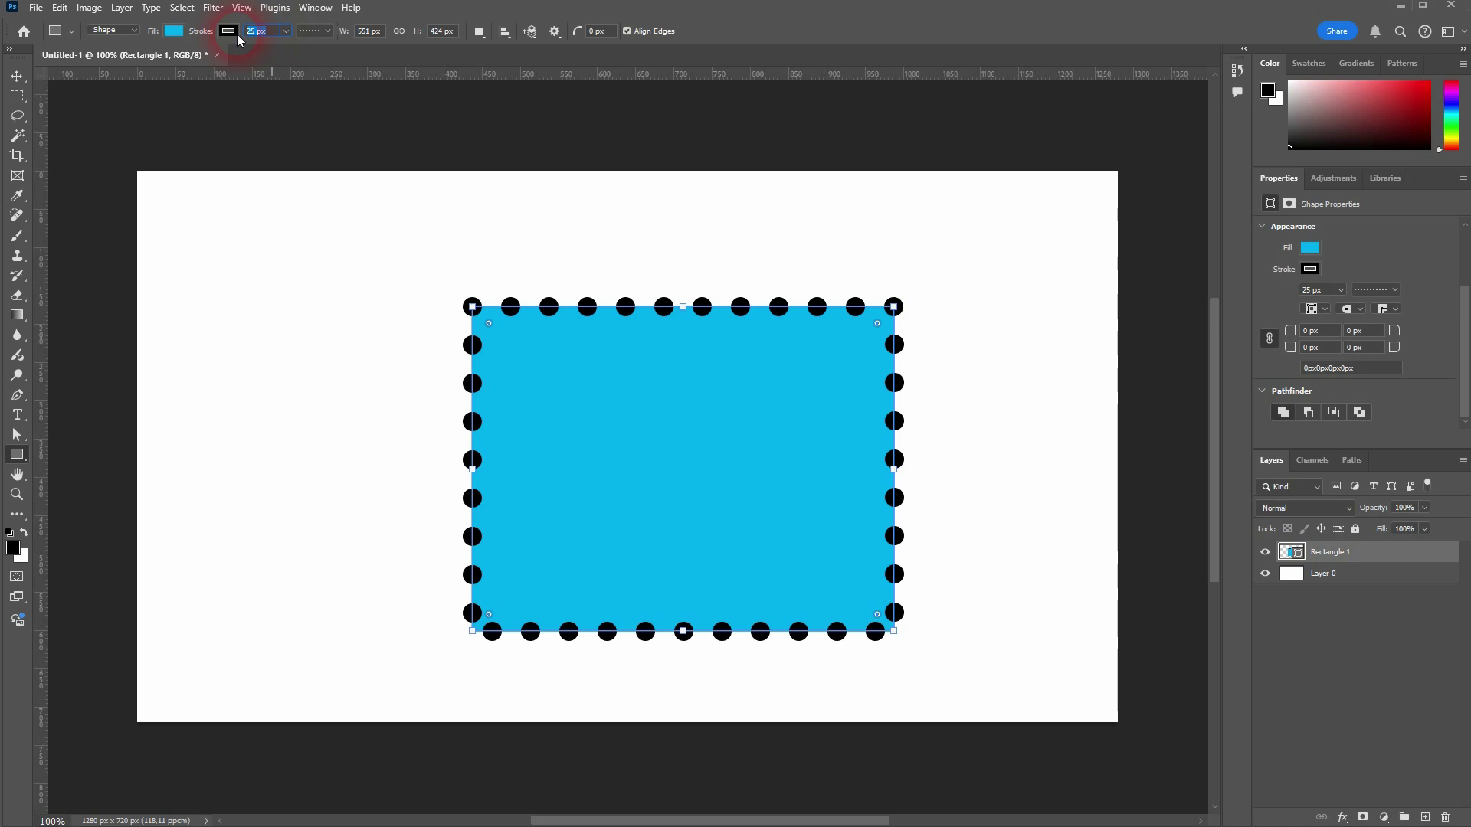
pyautogui.write('10')
pyautogui.press('Return')
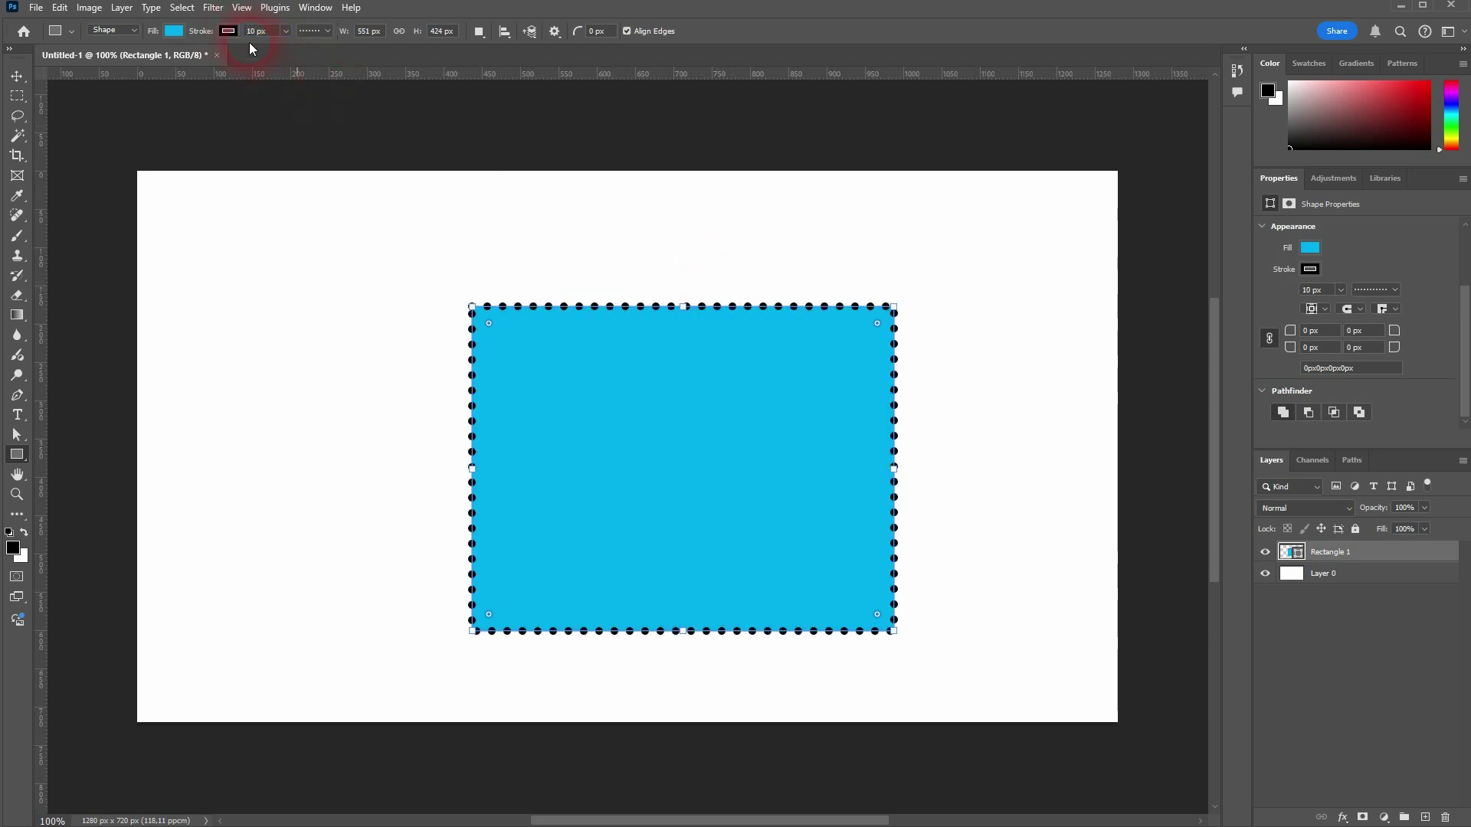
pyautogui.moveTo(277, 40); pyautogui.dragTo(239, 34)
# Step: Widen the spacing of the dotted stroke by setting its gap to 5 in the Stroke dialog
pyautogui.click(327, 30)
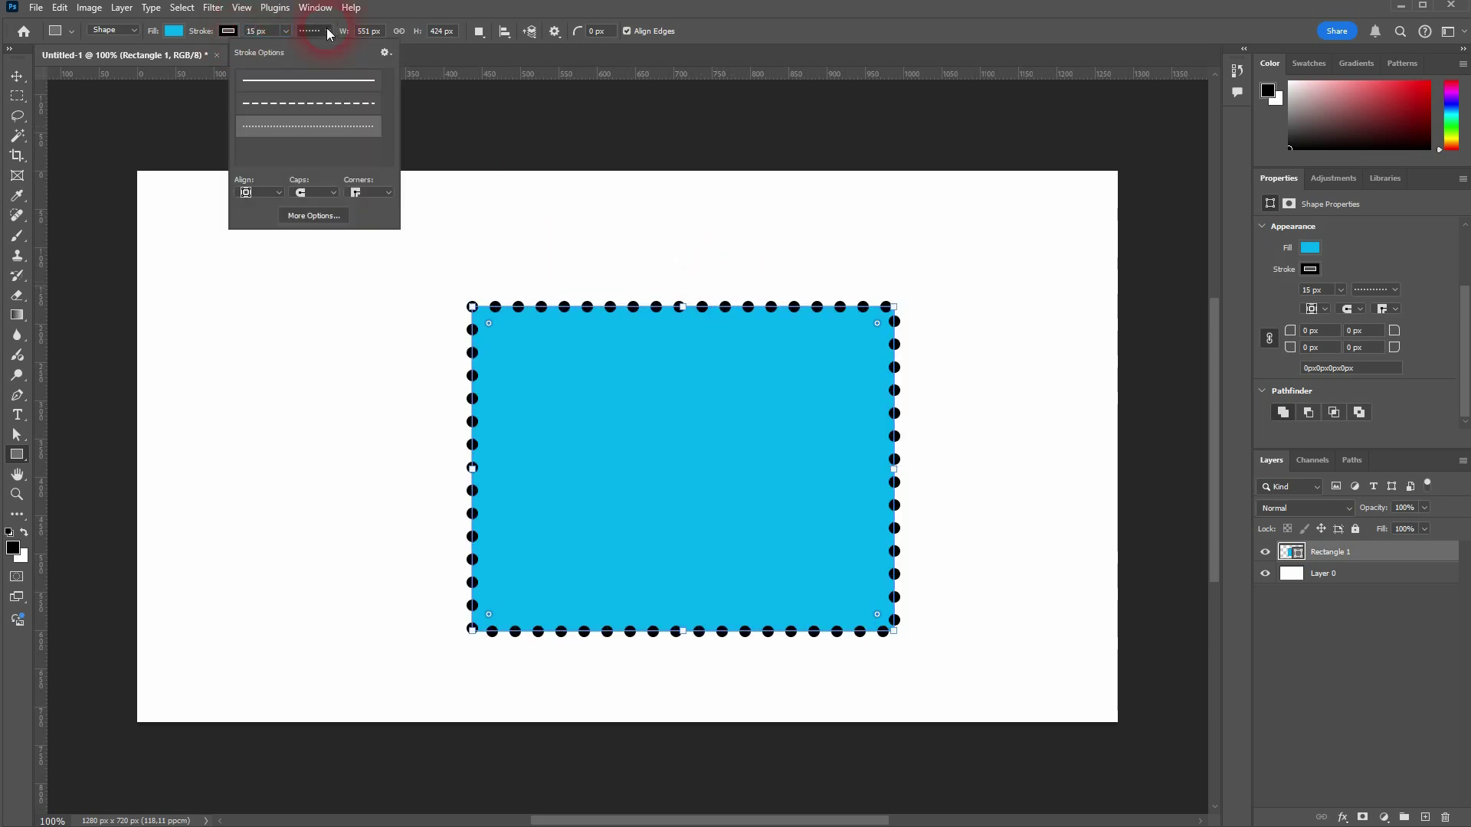
pyautogui.click(314, 216)
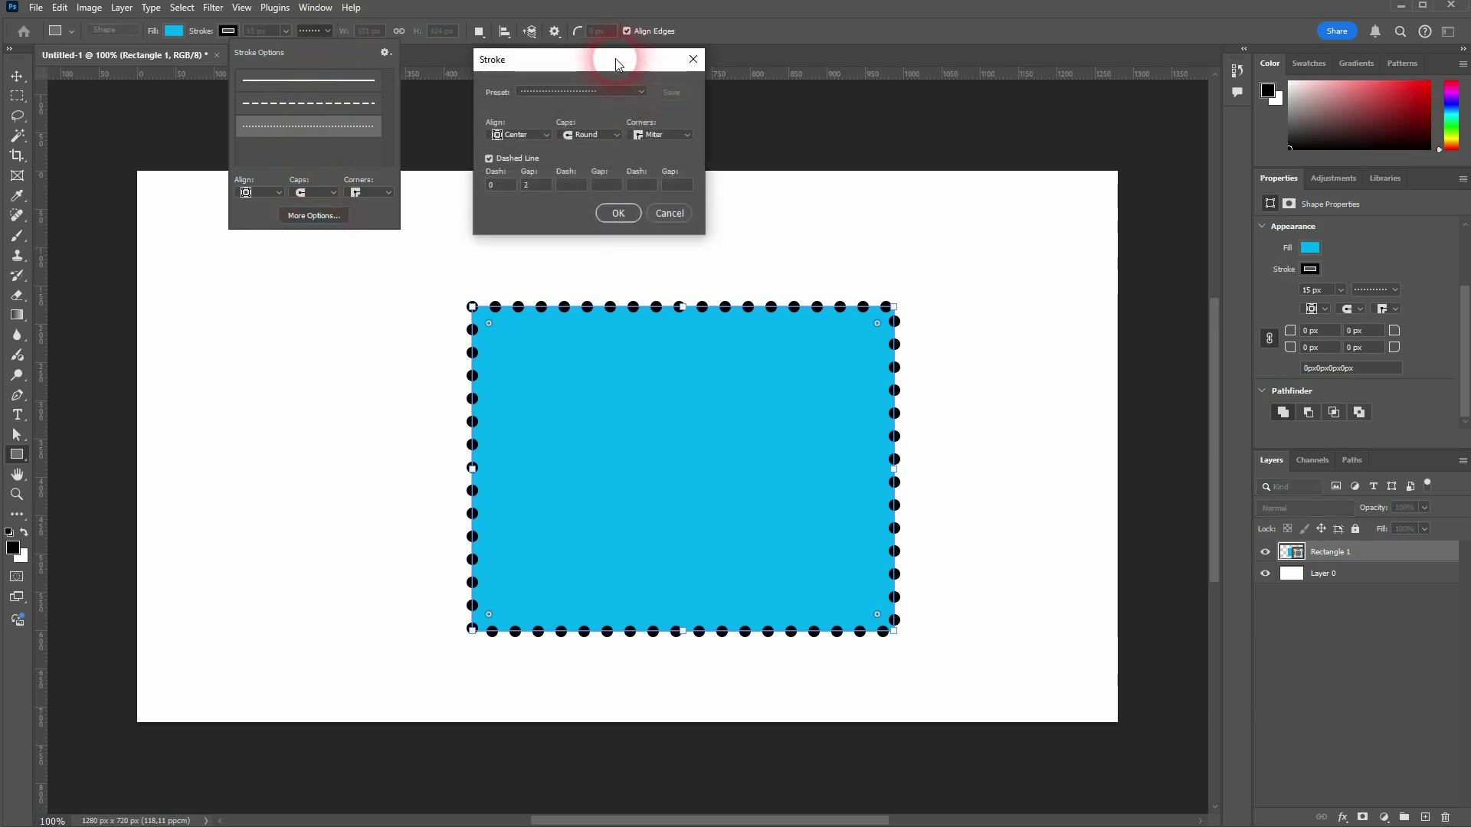
pyautogui.moveTo(617, 63); pyautogui.dragTo(1084, 120)
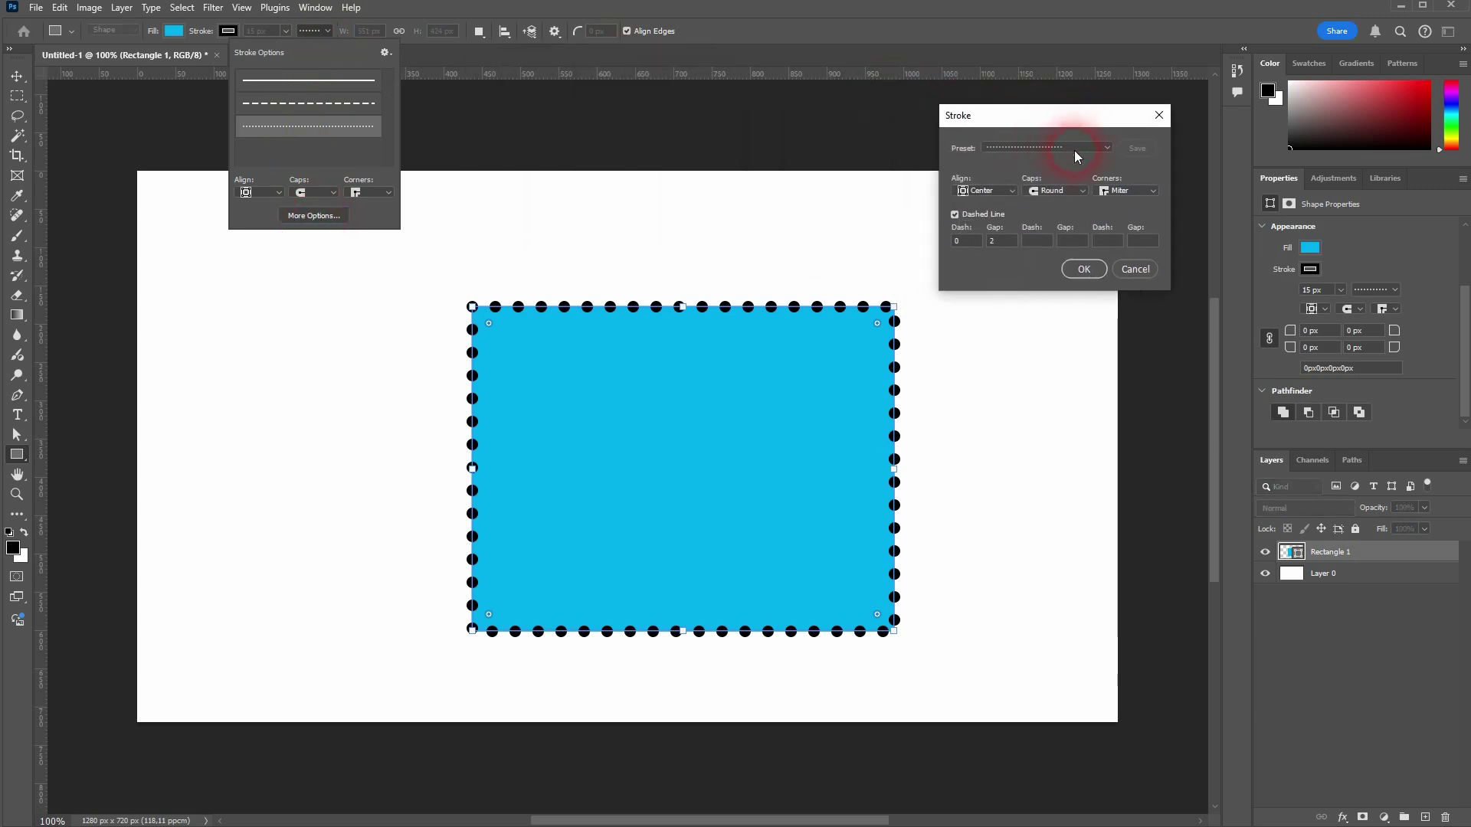
pyautogui.moveTo(971, 242); pyautogui.dragTo(930, 240)
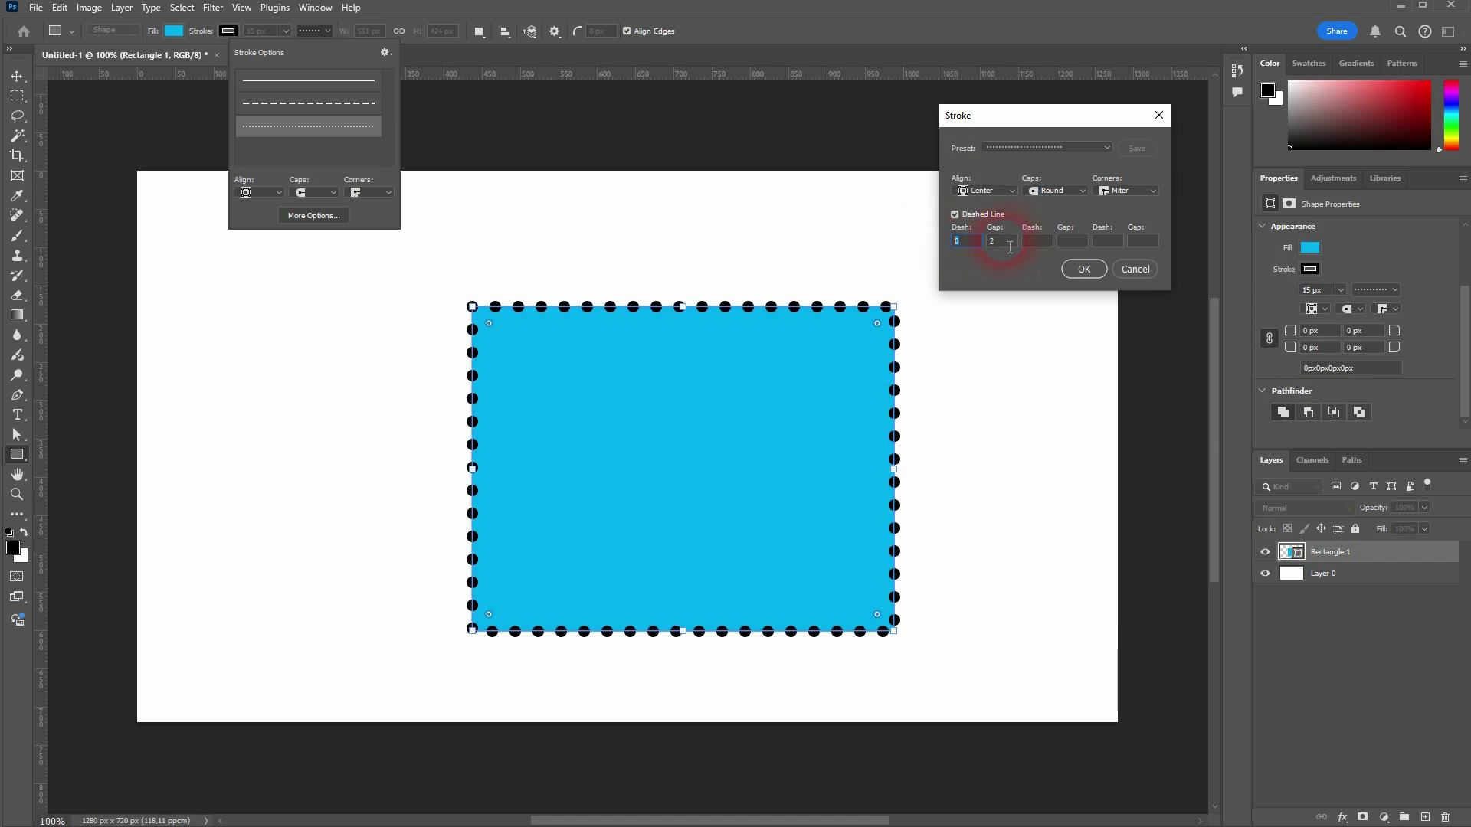
pyautogui.write('5')
pyautogui.press('Return')
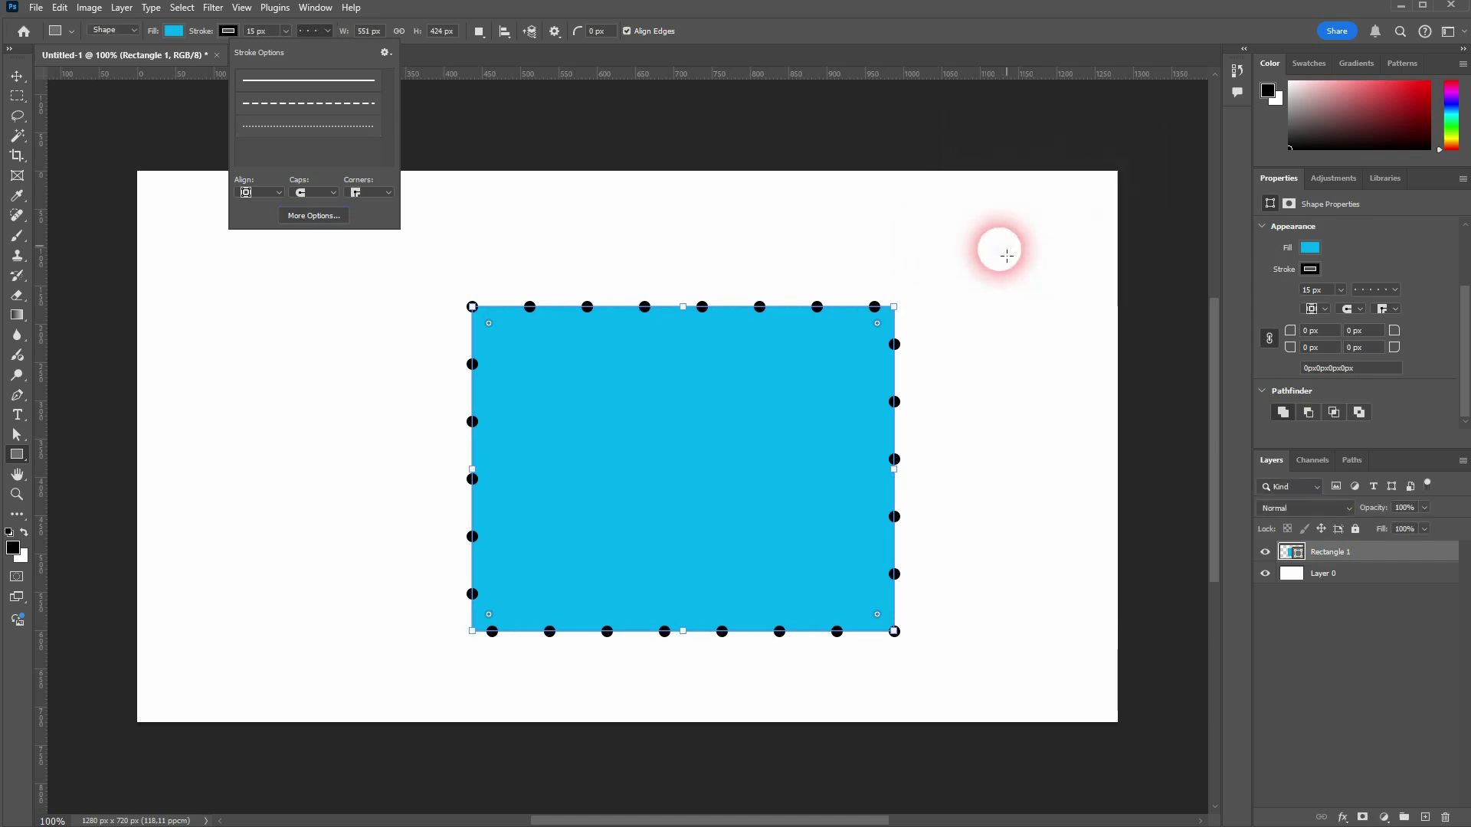
# Step: Increase the dotted stroke's gap in small increments in the rectangle's shape properties
pyautogui.click(1396, 291)
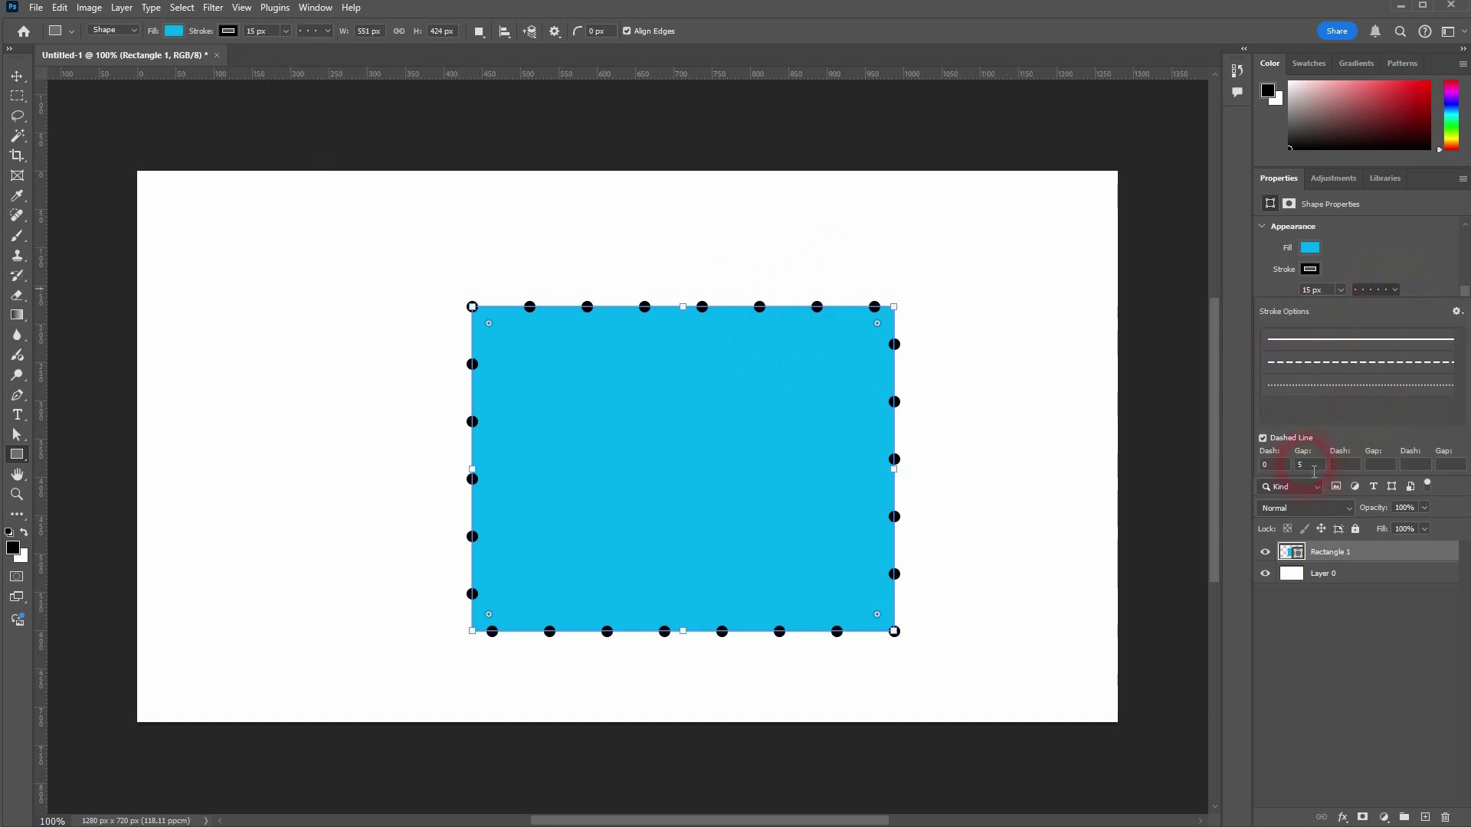
pyautogui.click(1314, 469)
pyautogui.press('Up')
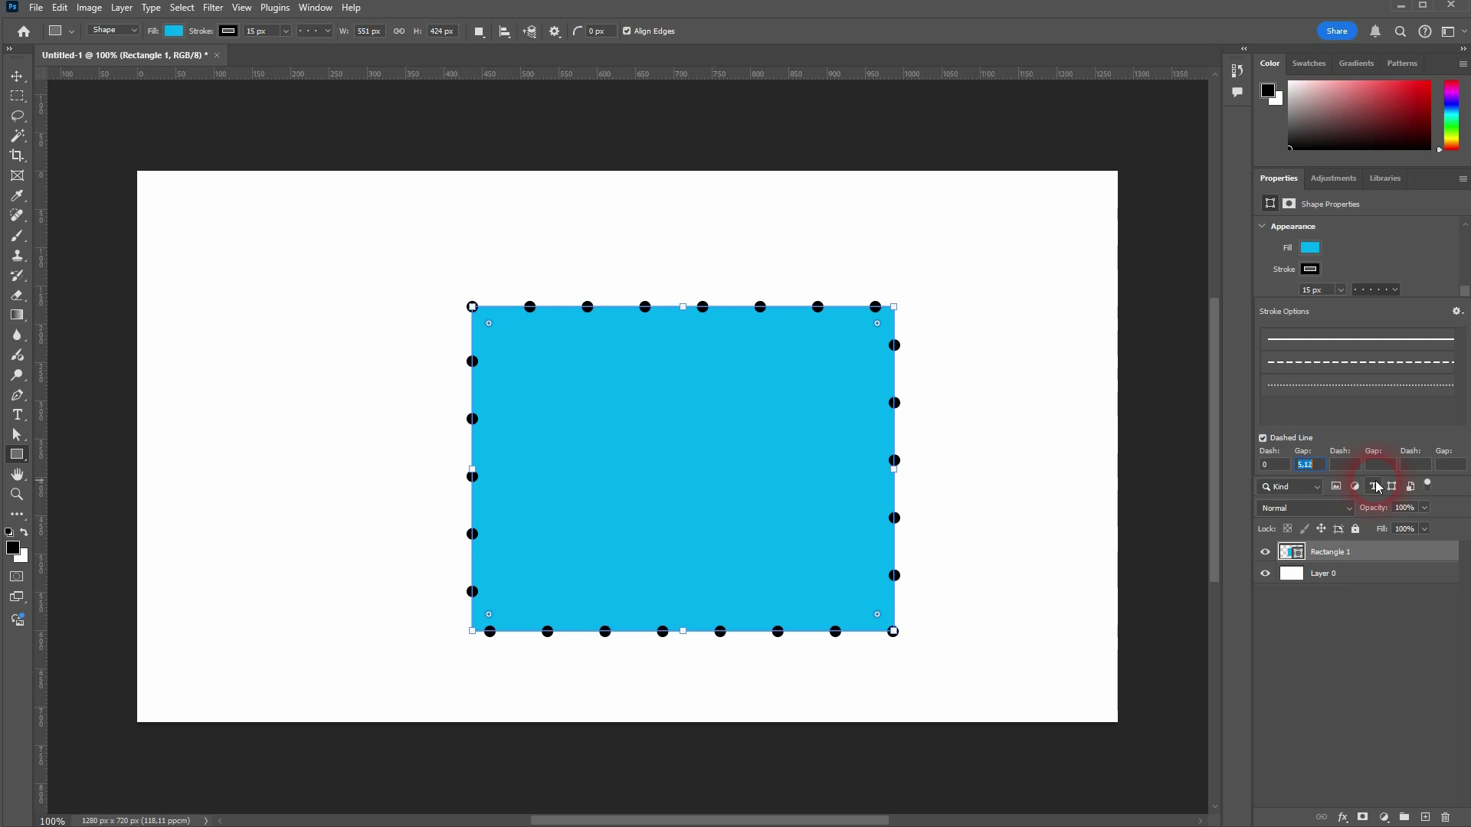
pyautogui.press('Up')
pyautogui.press('Up')
pyautogui.press('Up')
pyautogui.press('Up')
pyautogui.press('Up')
pyautogui.press('Up')
pyautogui.press('Up')
pyautogui.press('Up')
pyautogui.press('Up')
pyautogui.press('Up')
pyautogui.press('Up')
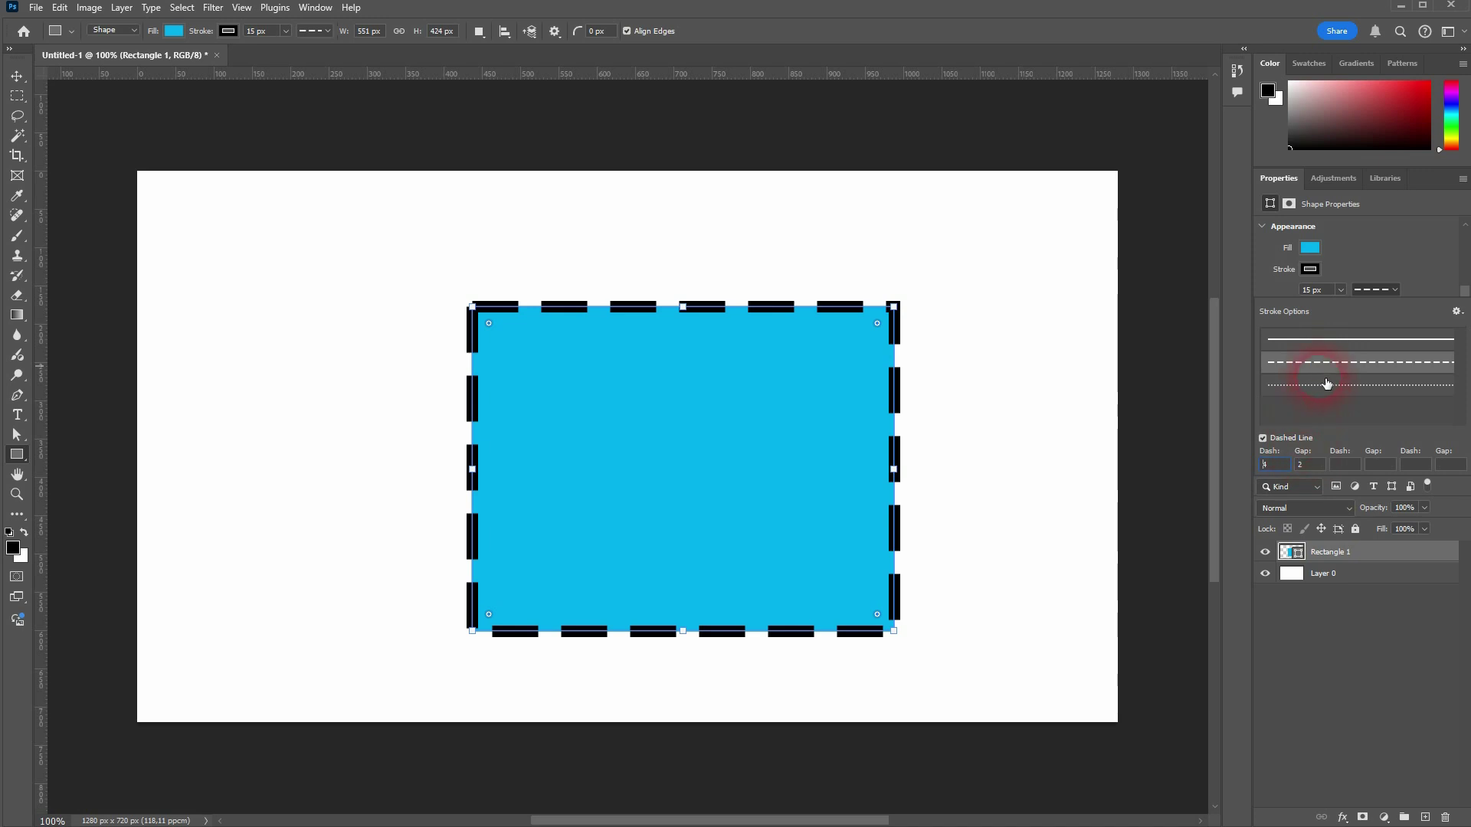
# Step: Apply the dotted stroke preset to the rectangle and set its dash length to 8
pyautogui.click(1330, 388)
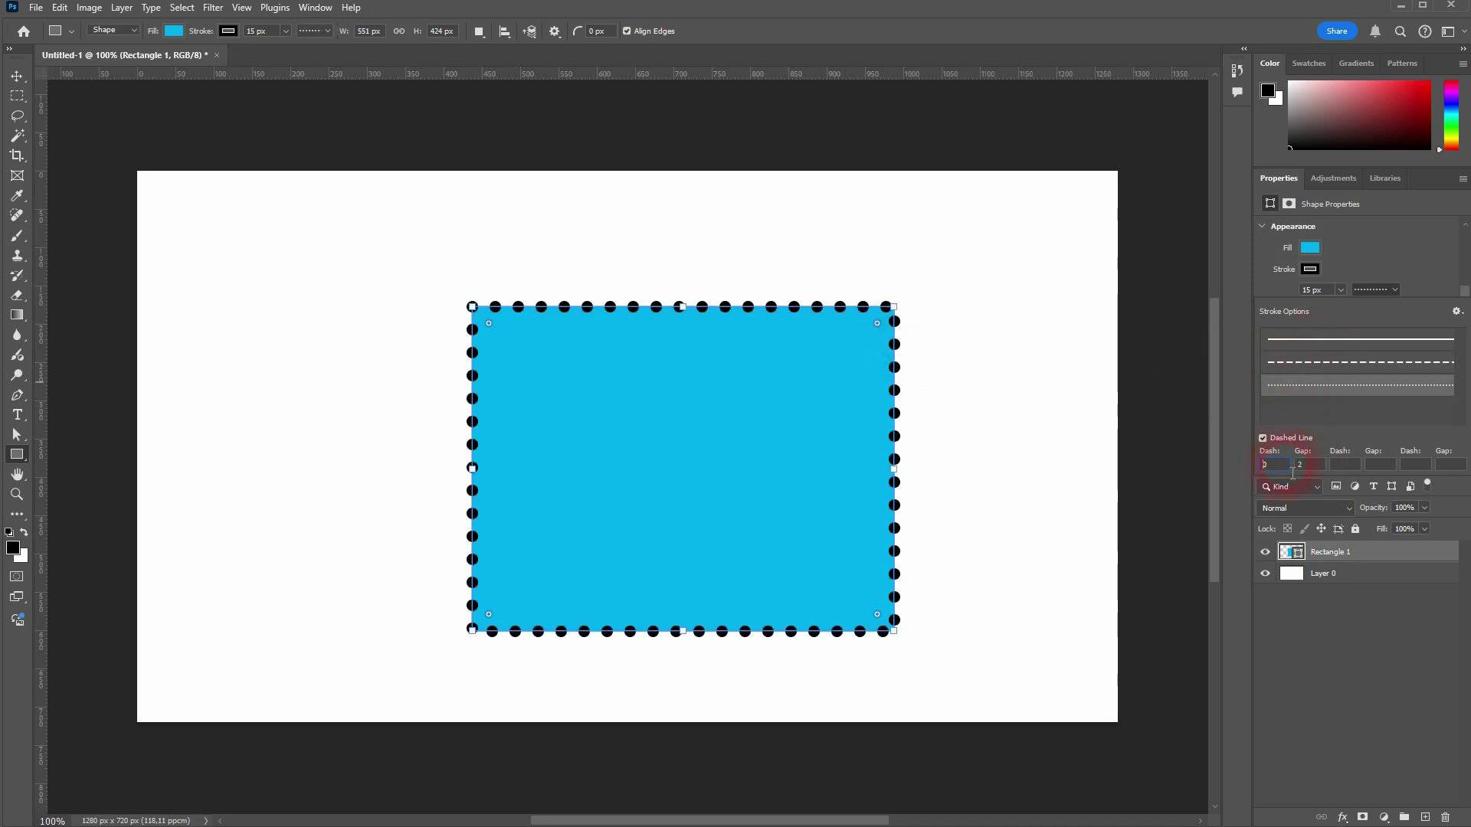
pyautogui.write('8')
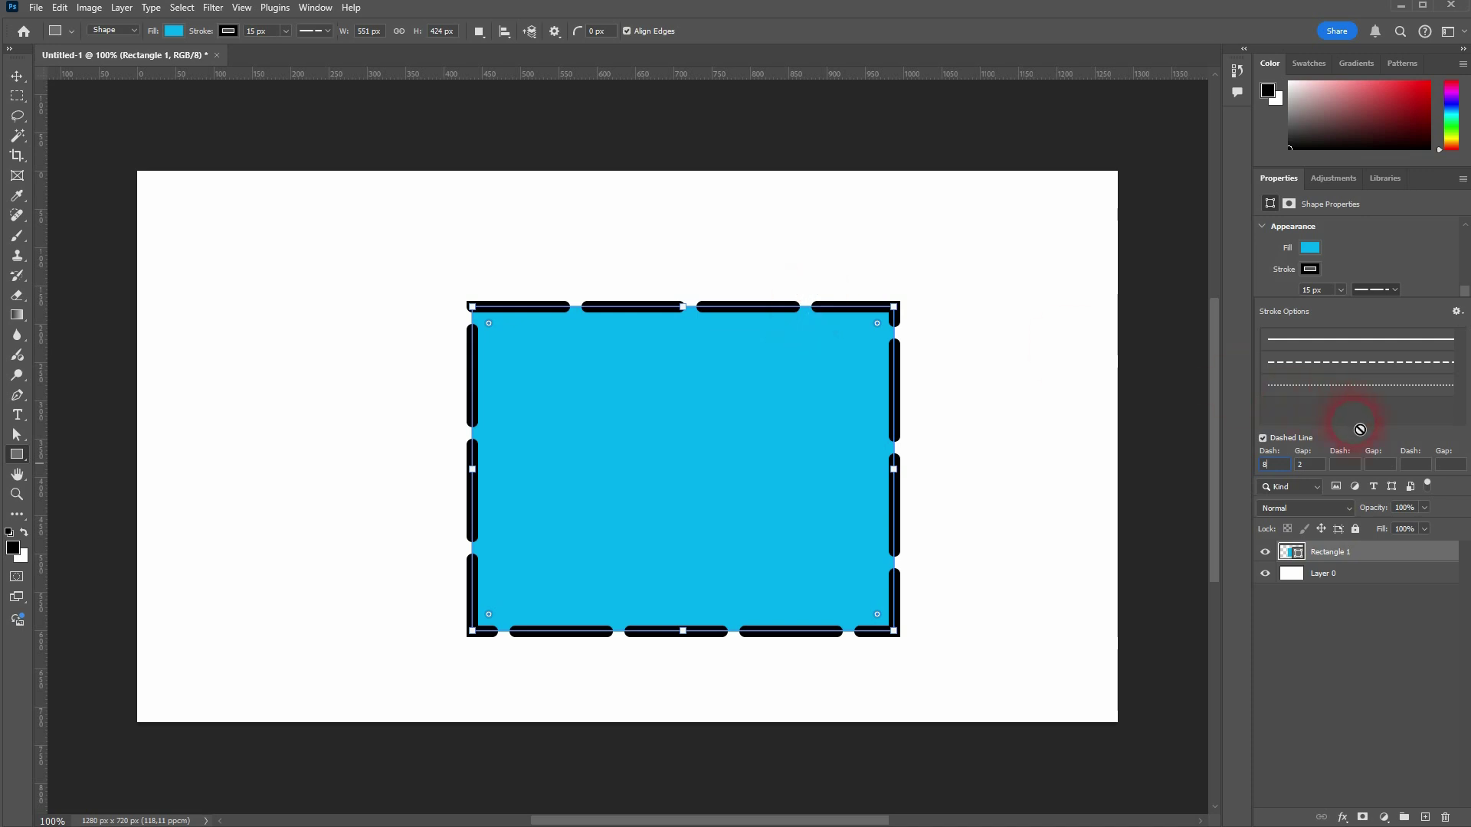
# Step: Apply the dashed preset and customise the pattern to dash 4, gap 4, dash 2, gap 4, dash 10, gap 1
pyautogui.click(1346, 369)
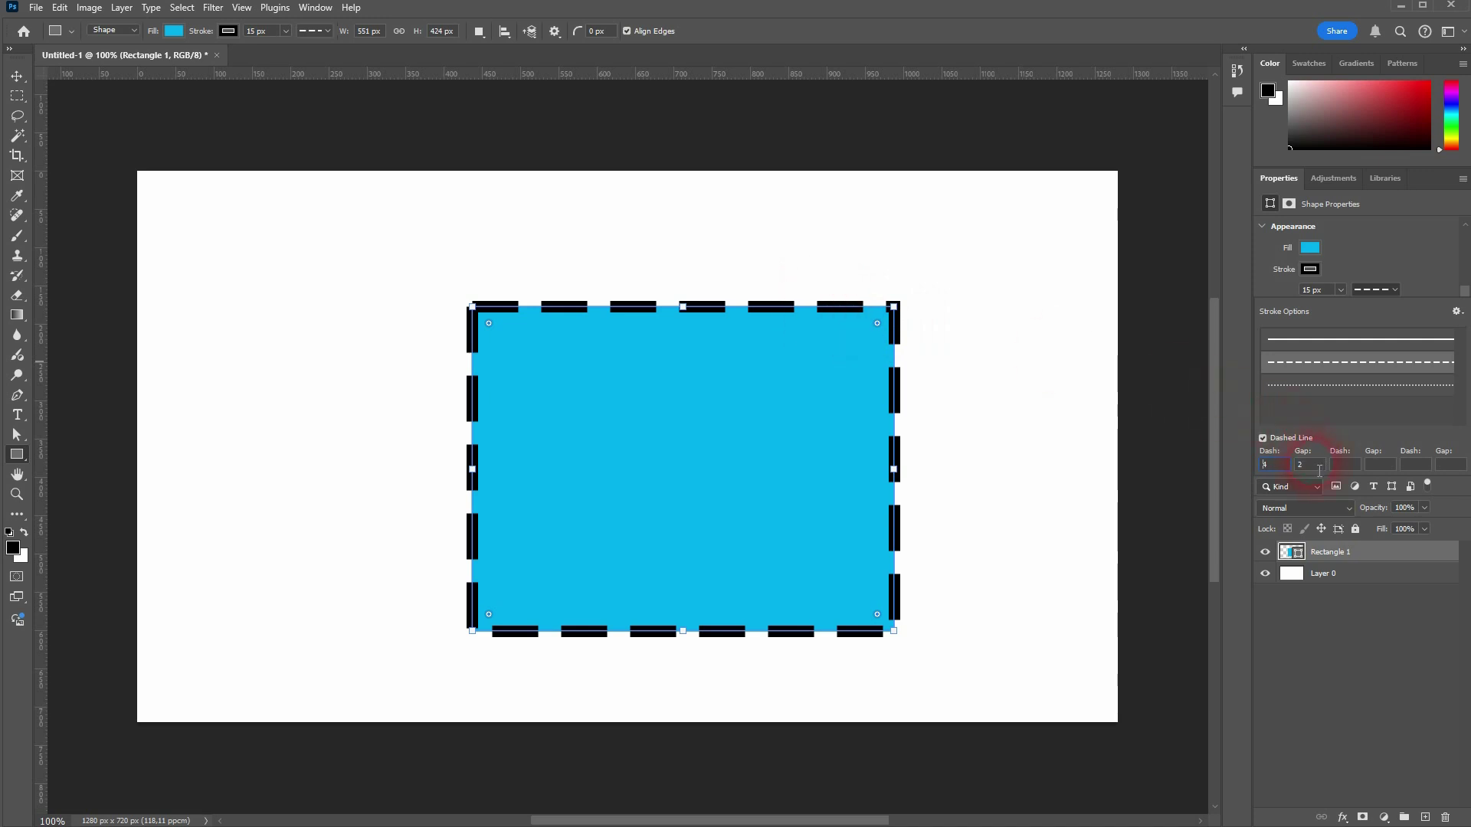
pyautogui.write('4')
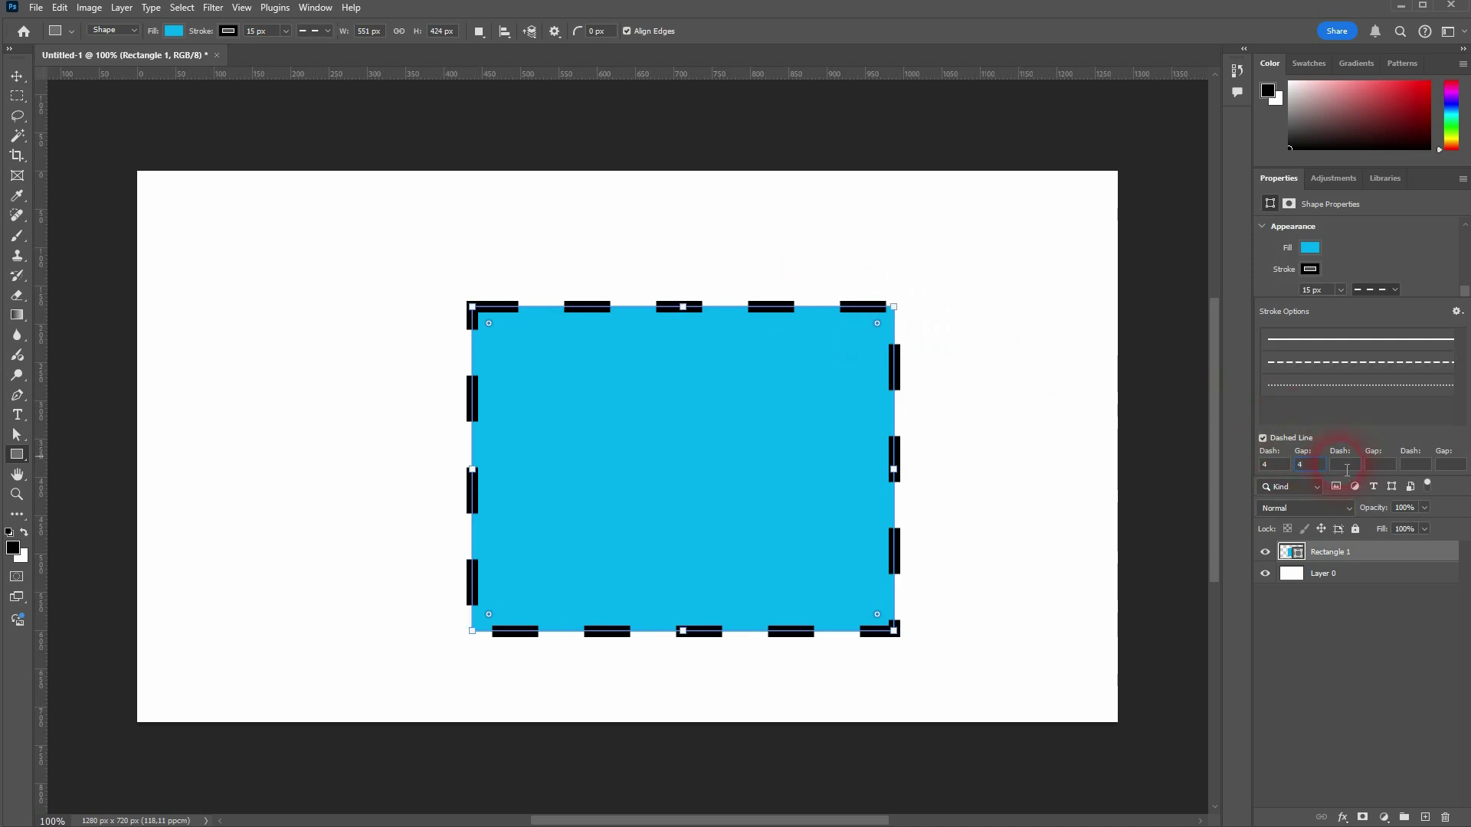
pyautogui.write('2')
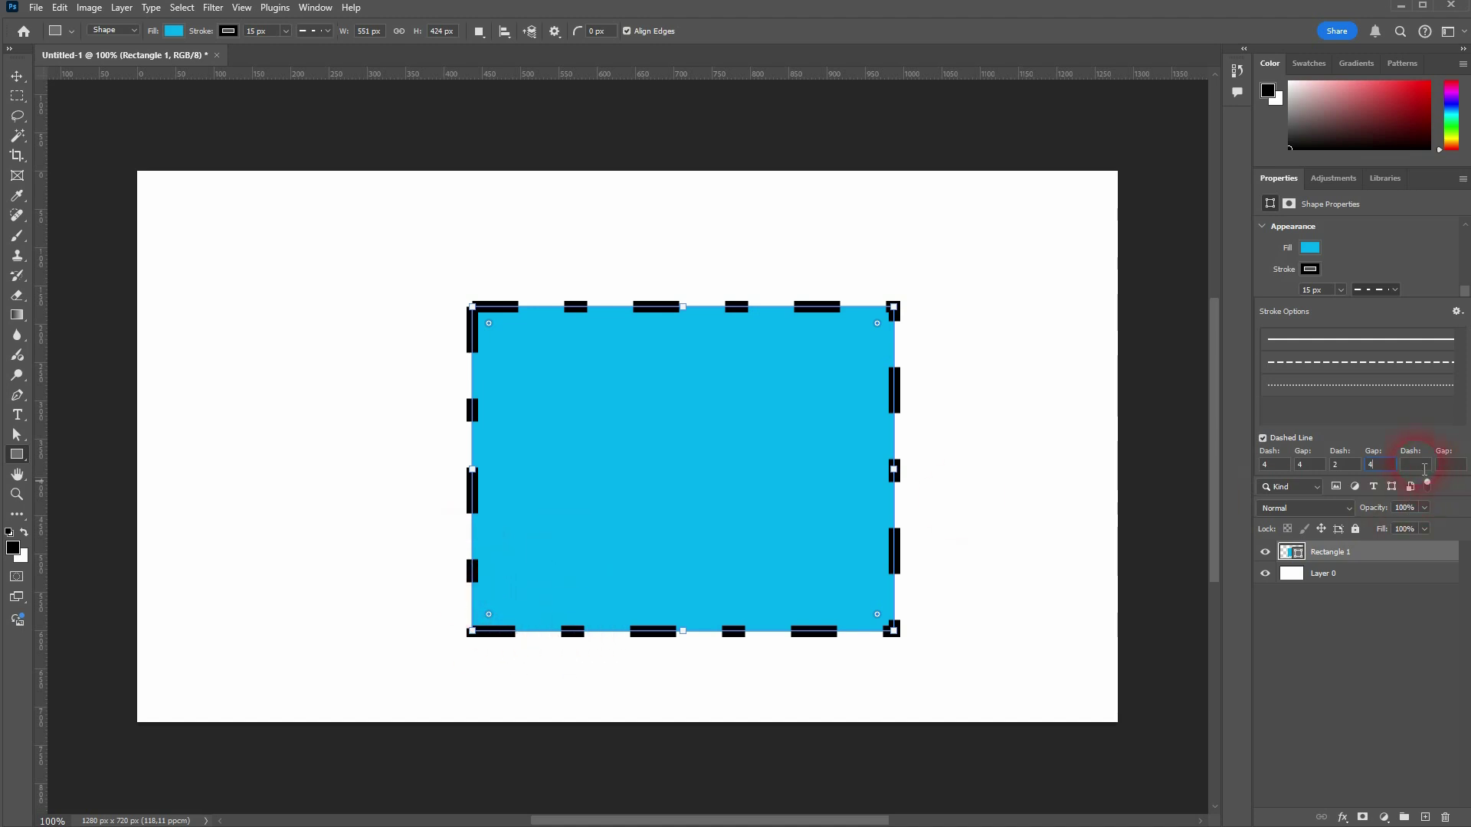
pyautogui.write('10')
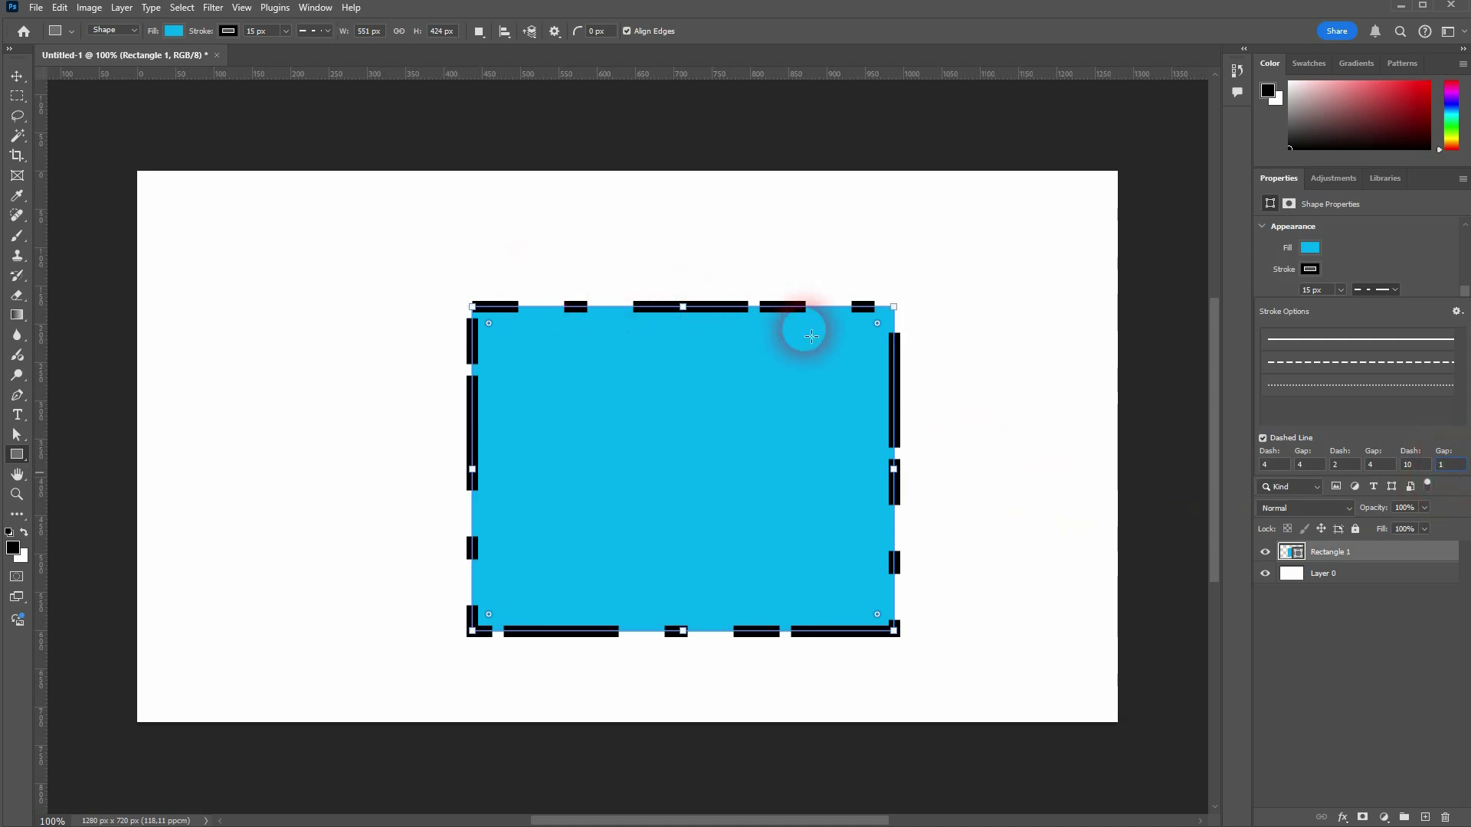
pyautogui.click(1455, 312)
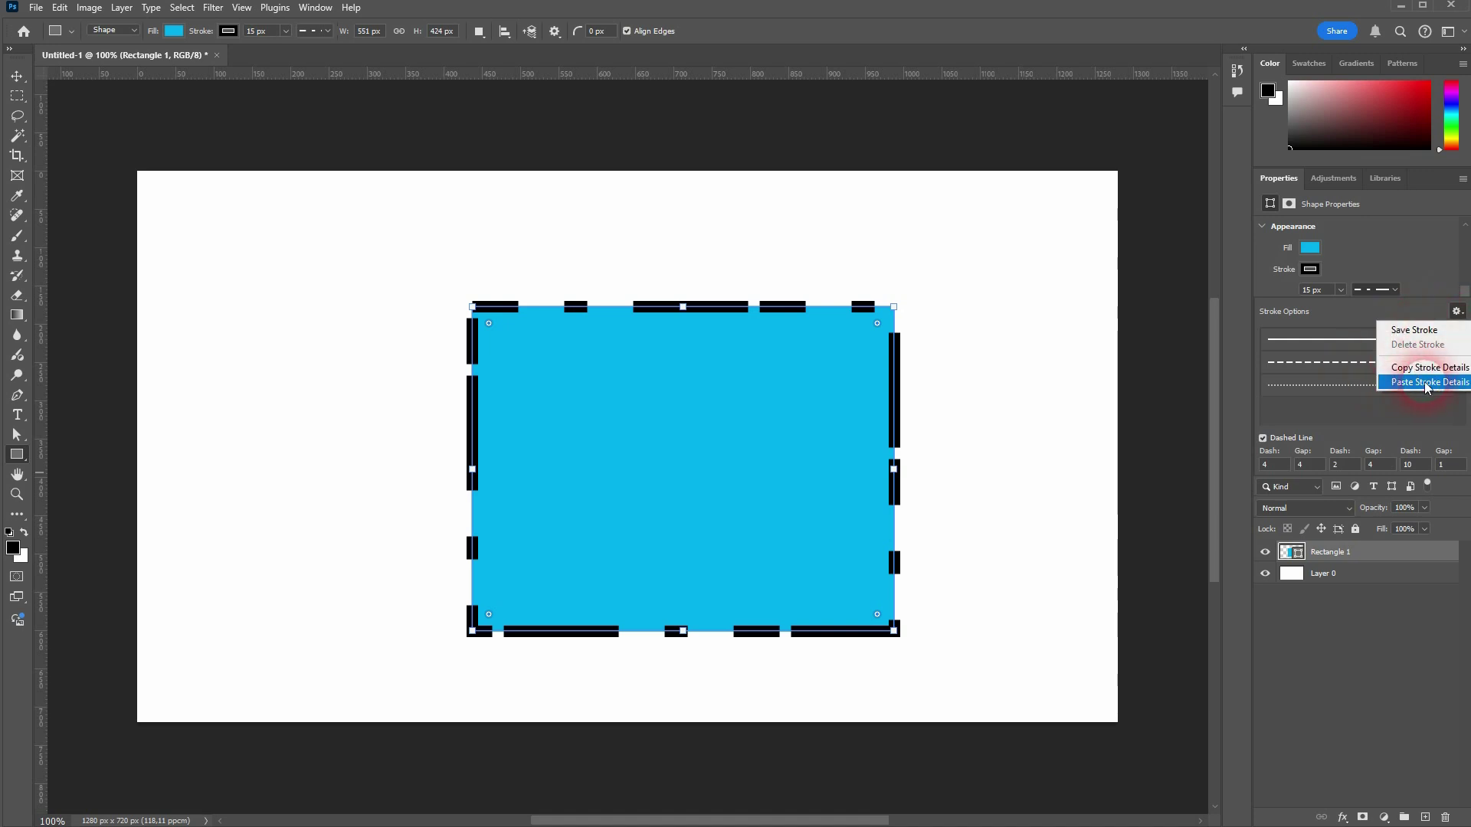
pyautogui.click(1349, 436)
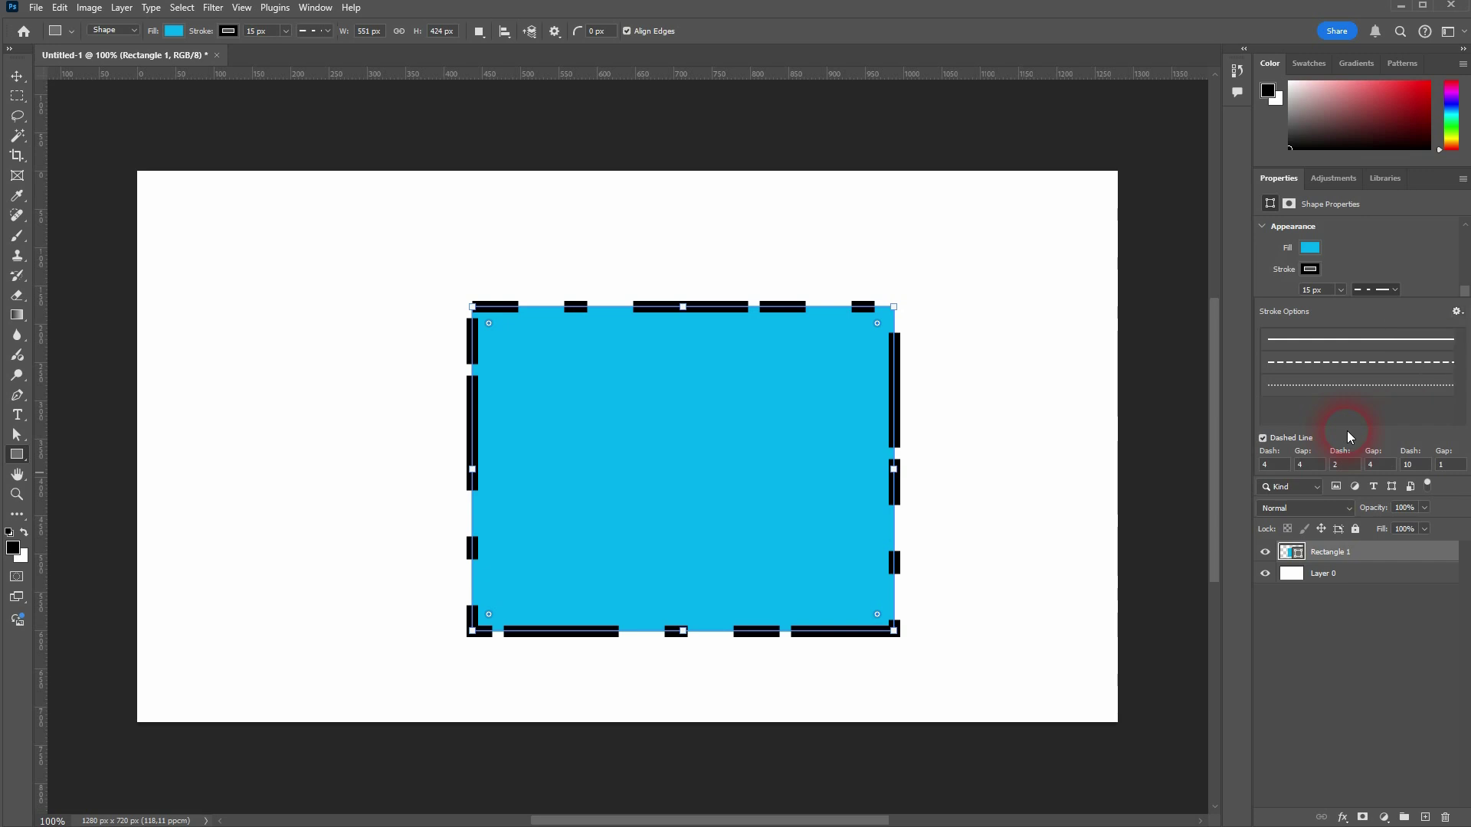
pyautogui.press('Escape')
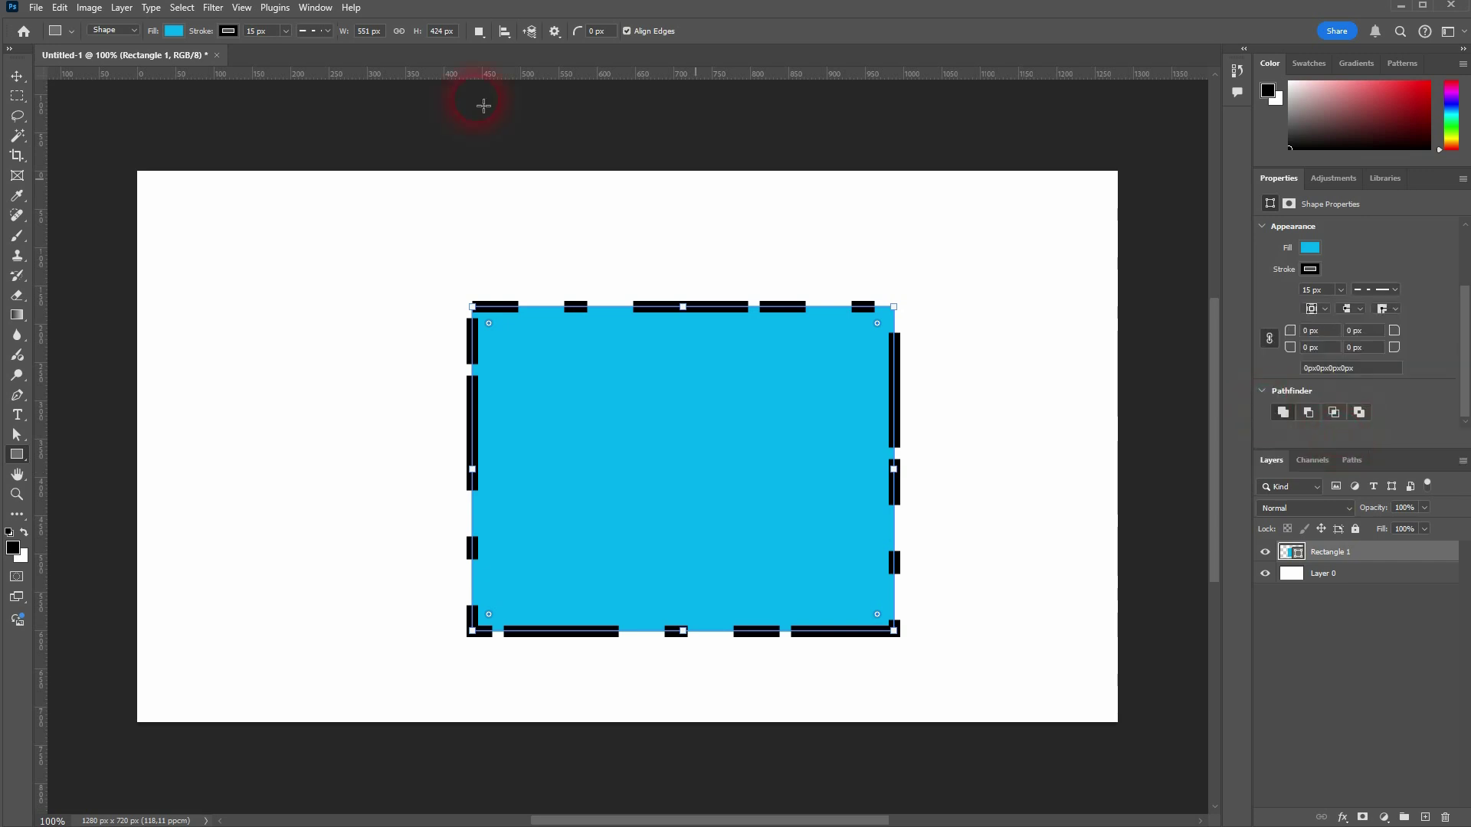
# Step: Apply the dotted stroke preset to the rectangle through the detailed stroke settings
pyautogui.click(329, 33)
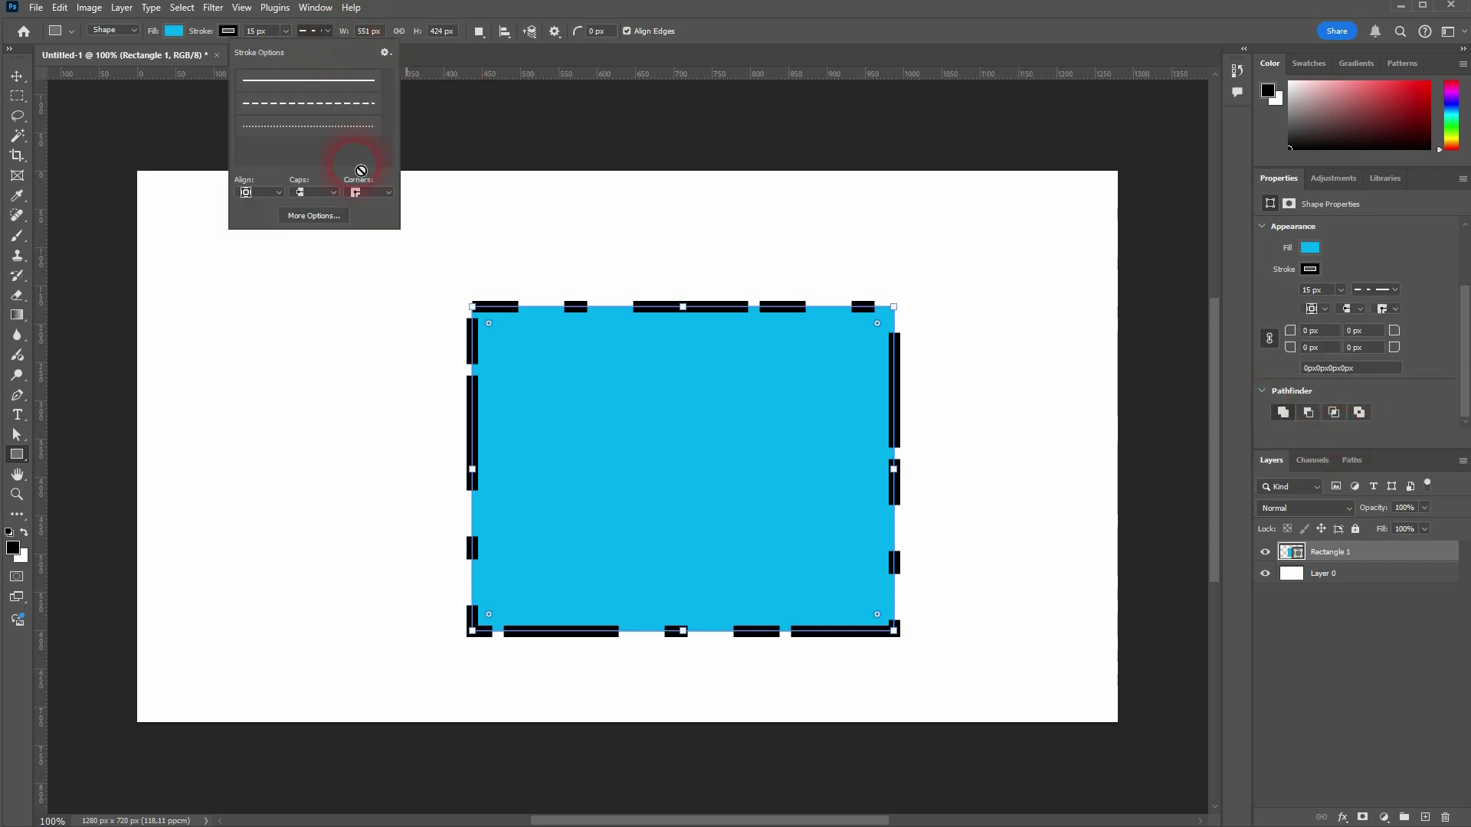
pyautogui.click(315, 215)
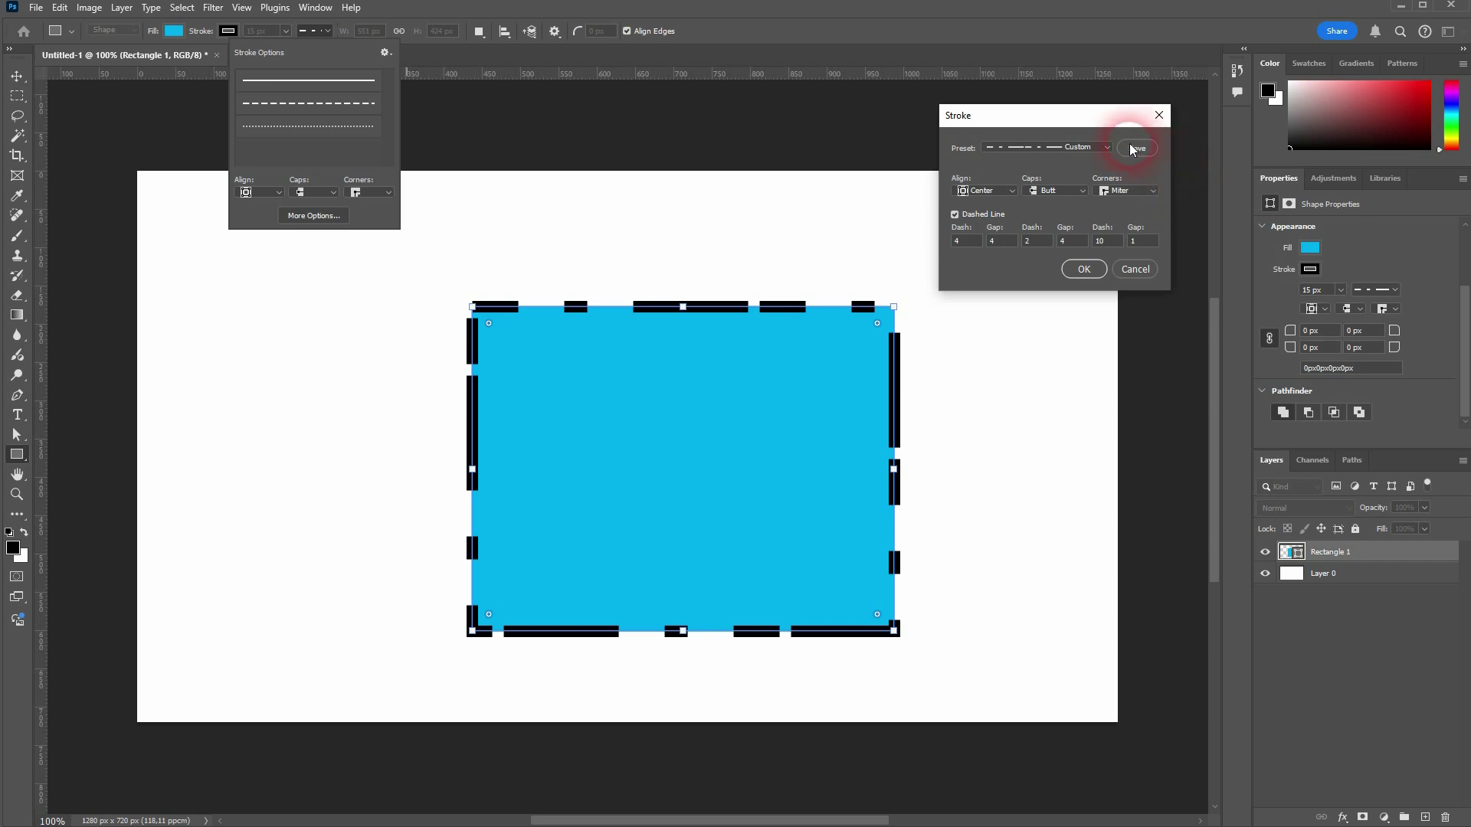
pyautogui.click(1091, 147)
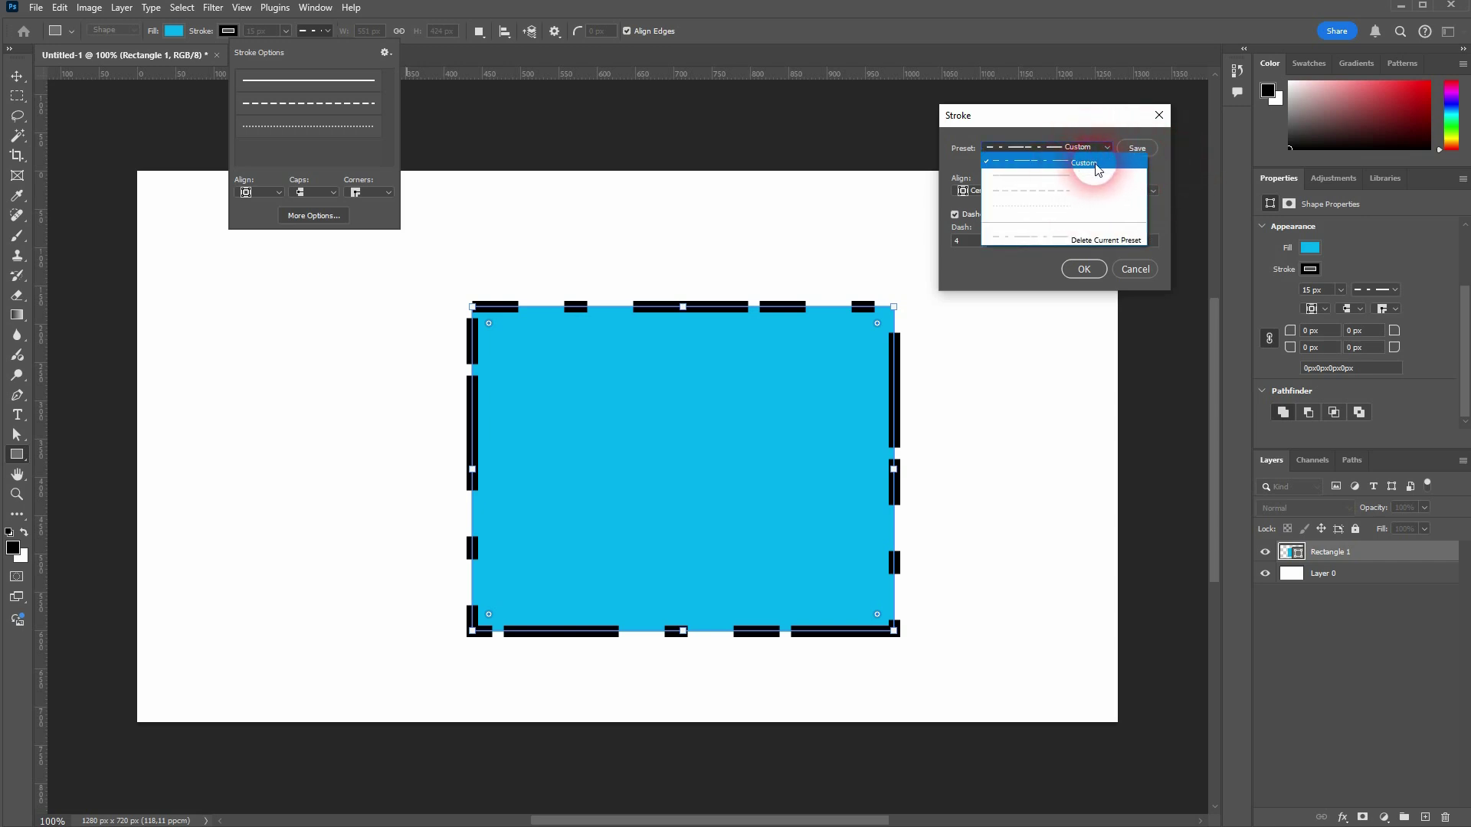
pyautogui.click(1170, 173)
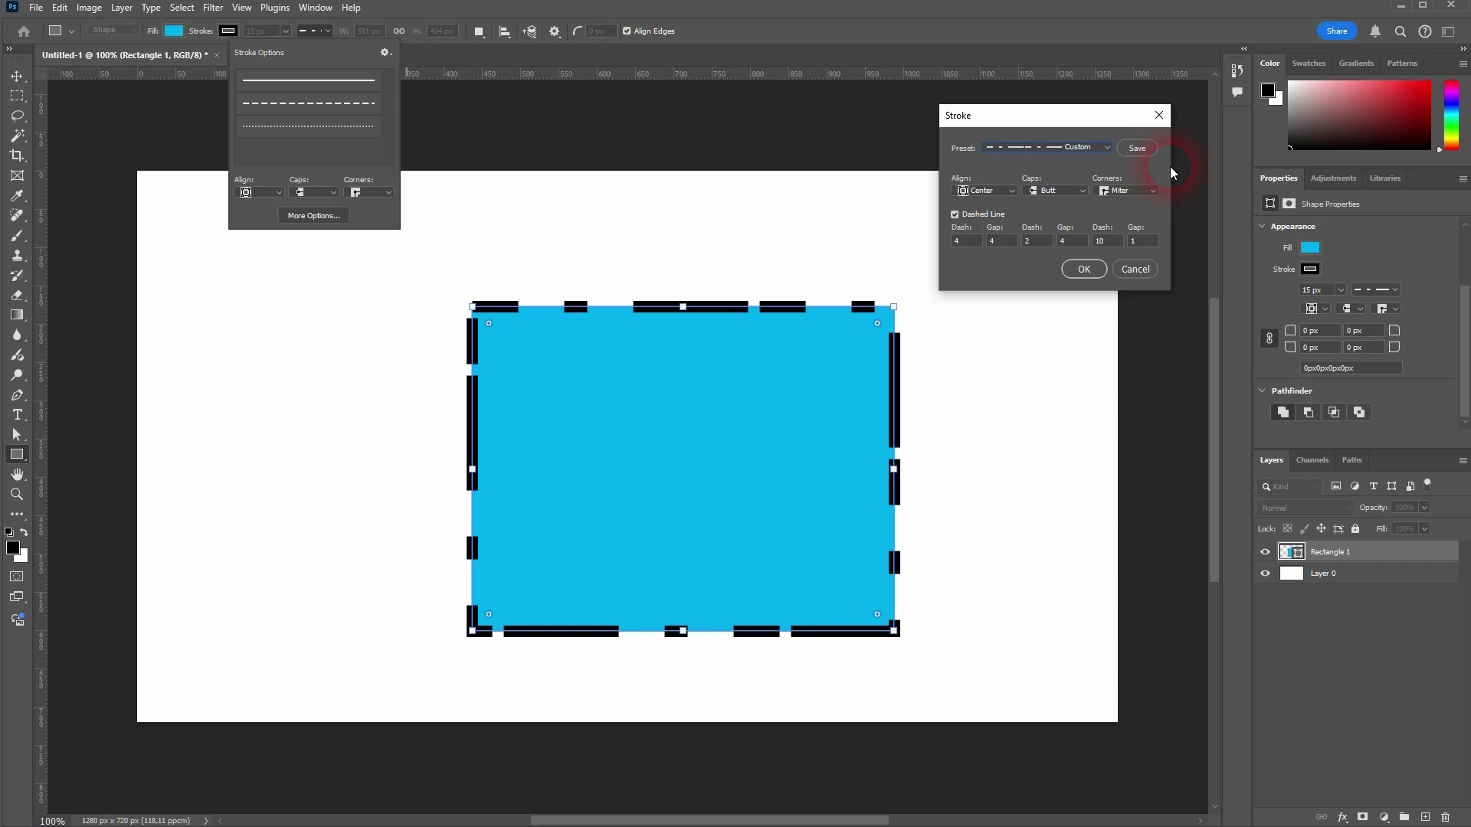
pyautogui.click(1072, 146)
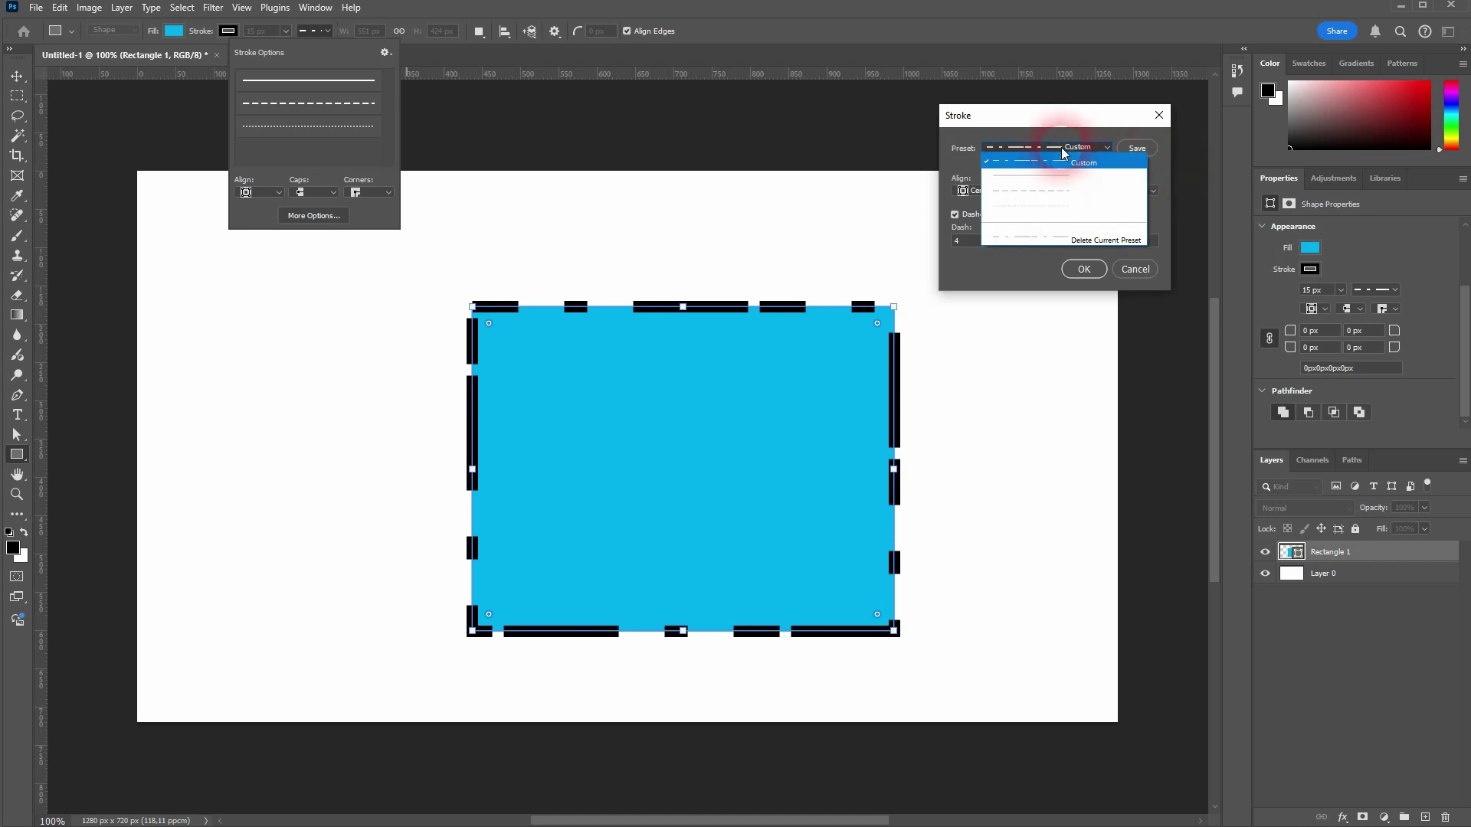
pyautogui.click(1110, 240)
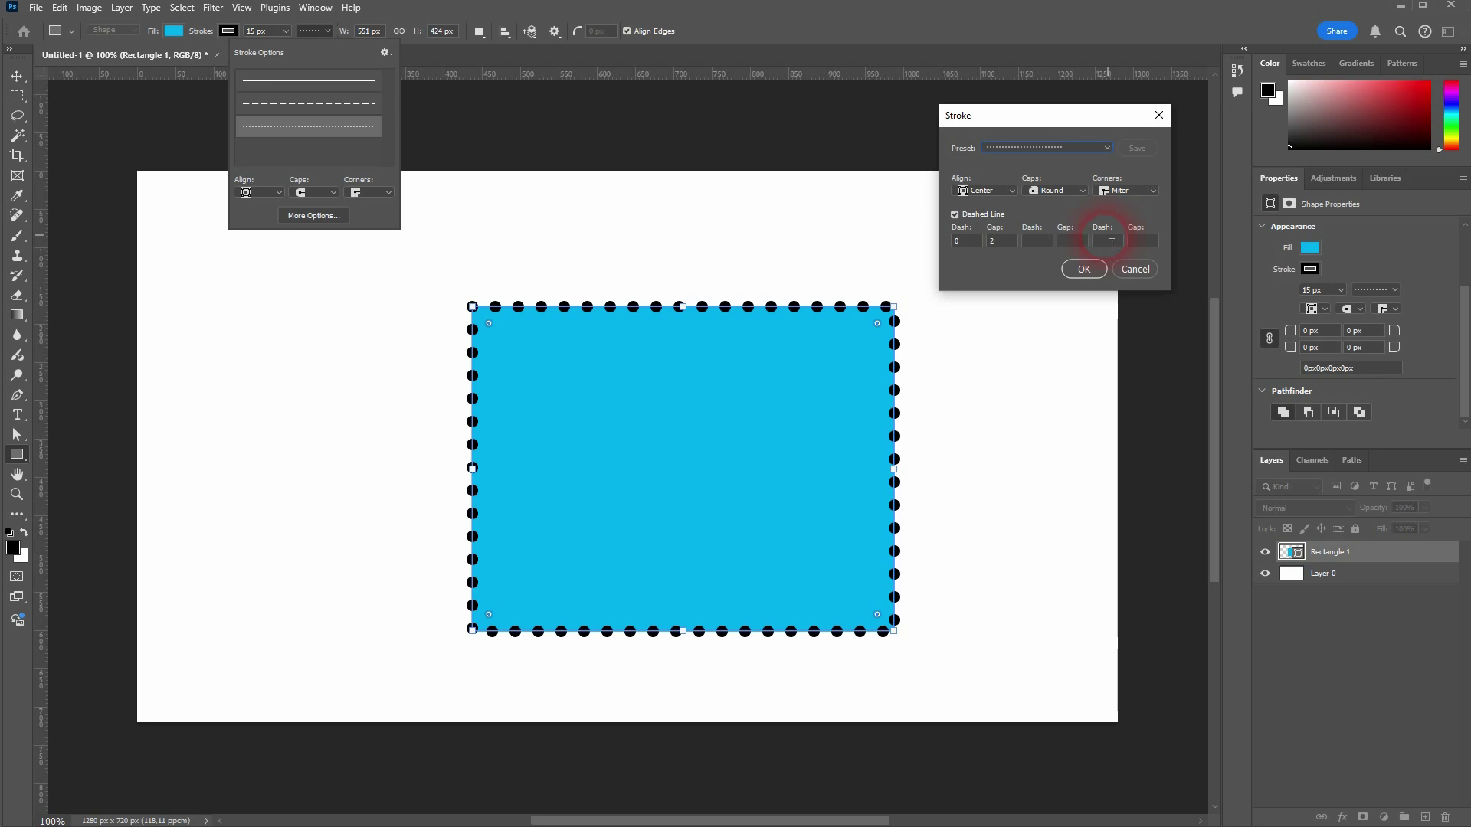
pyautogui.moveTo(968, 243); pyautogui.dragTo(945, 244)
pyautogui.click(1088, 269)
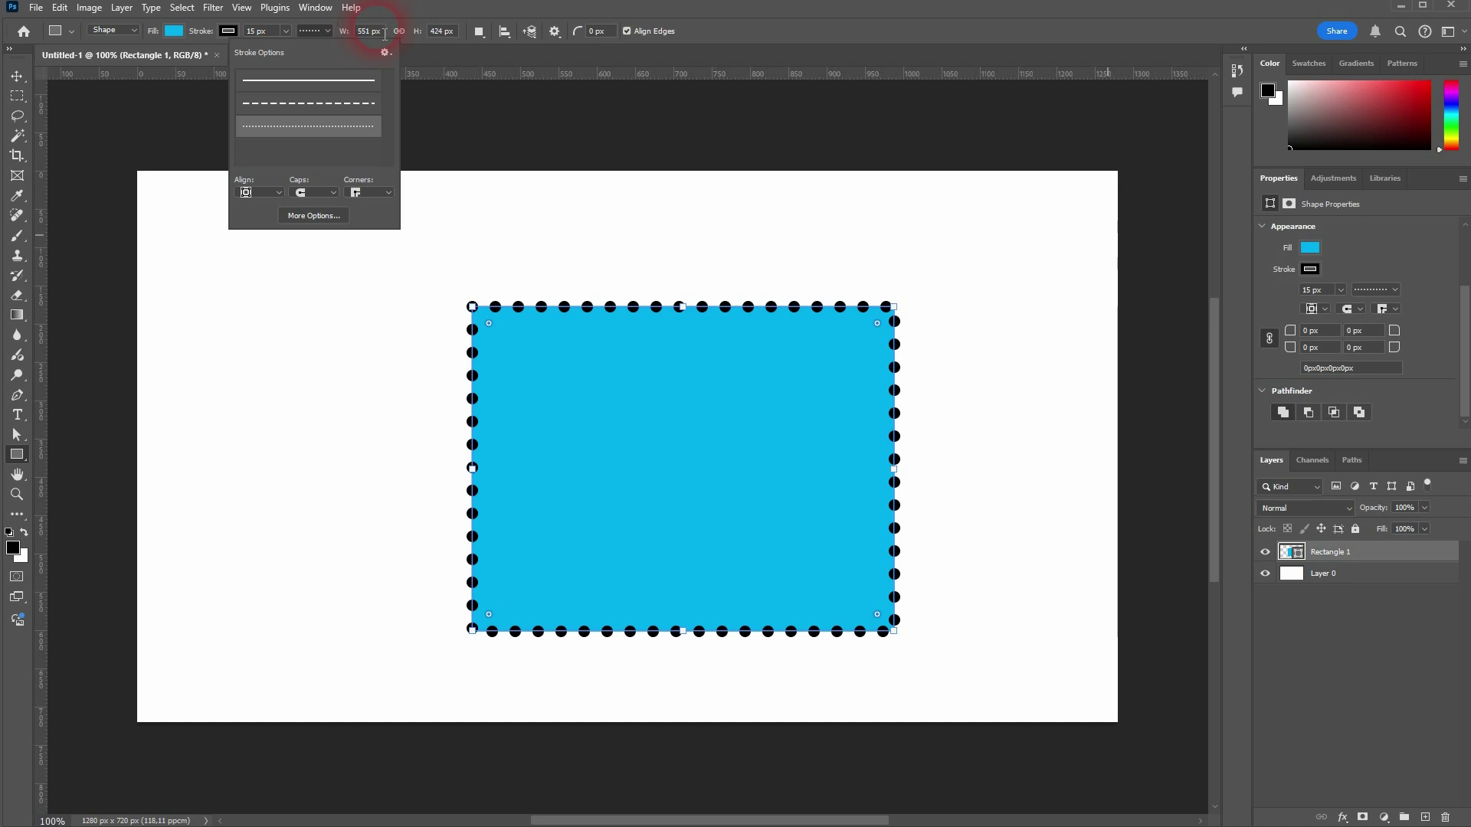
# Step: Delete the rectangle layer and draw a slightly rising line about 806 px long across the canvas with the Line tool
pyautogui.click(17, 79)
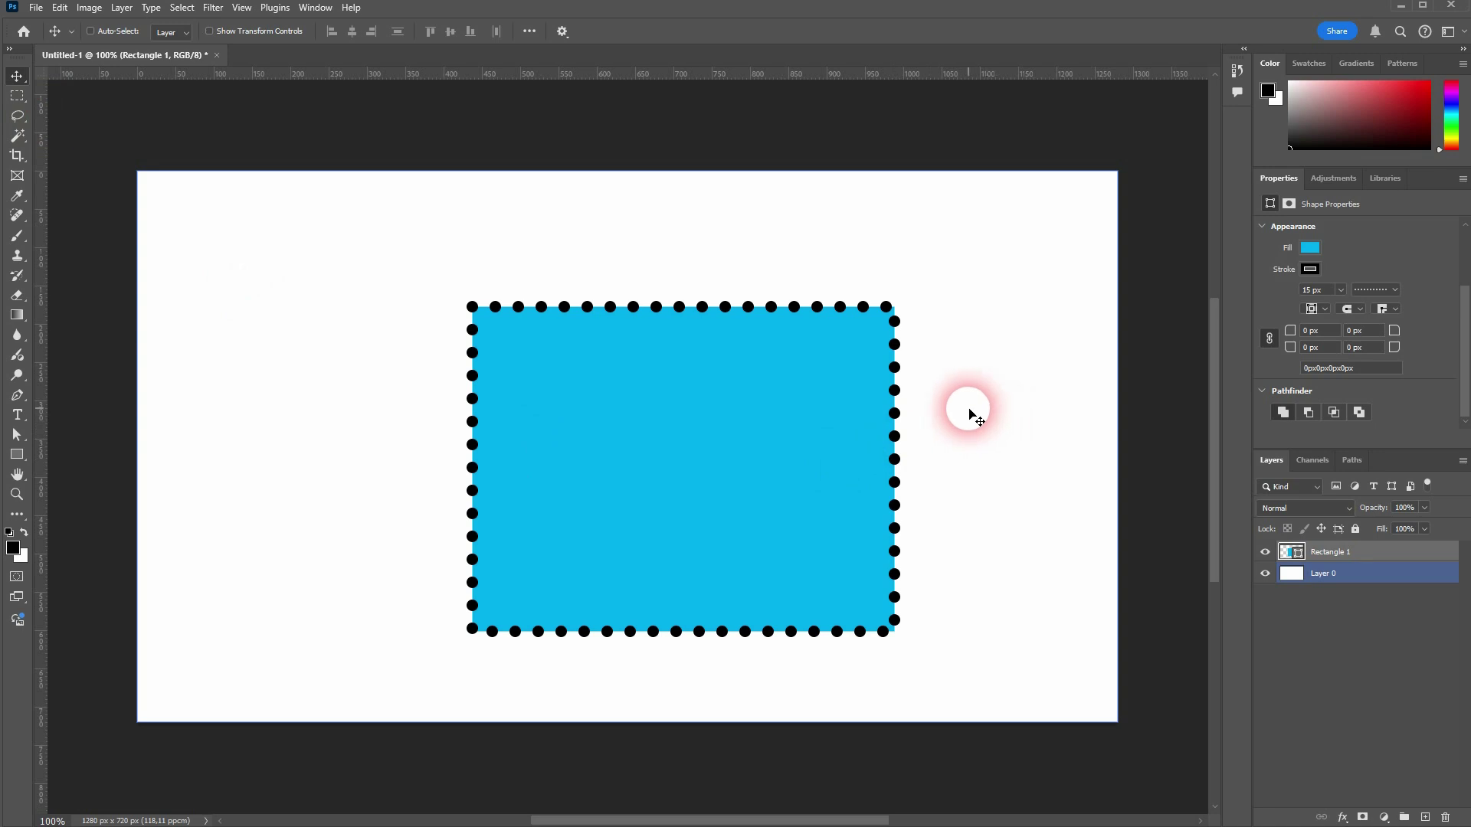
pyautogui.click(1445, 818)
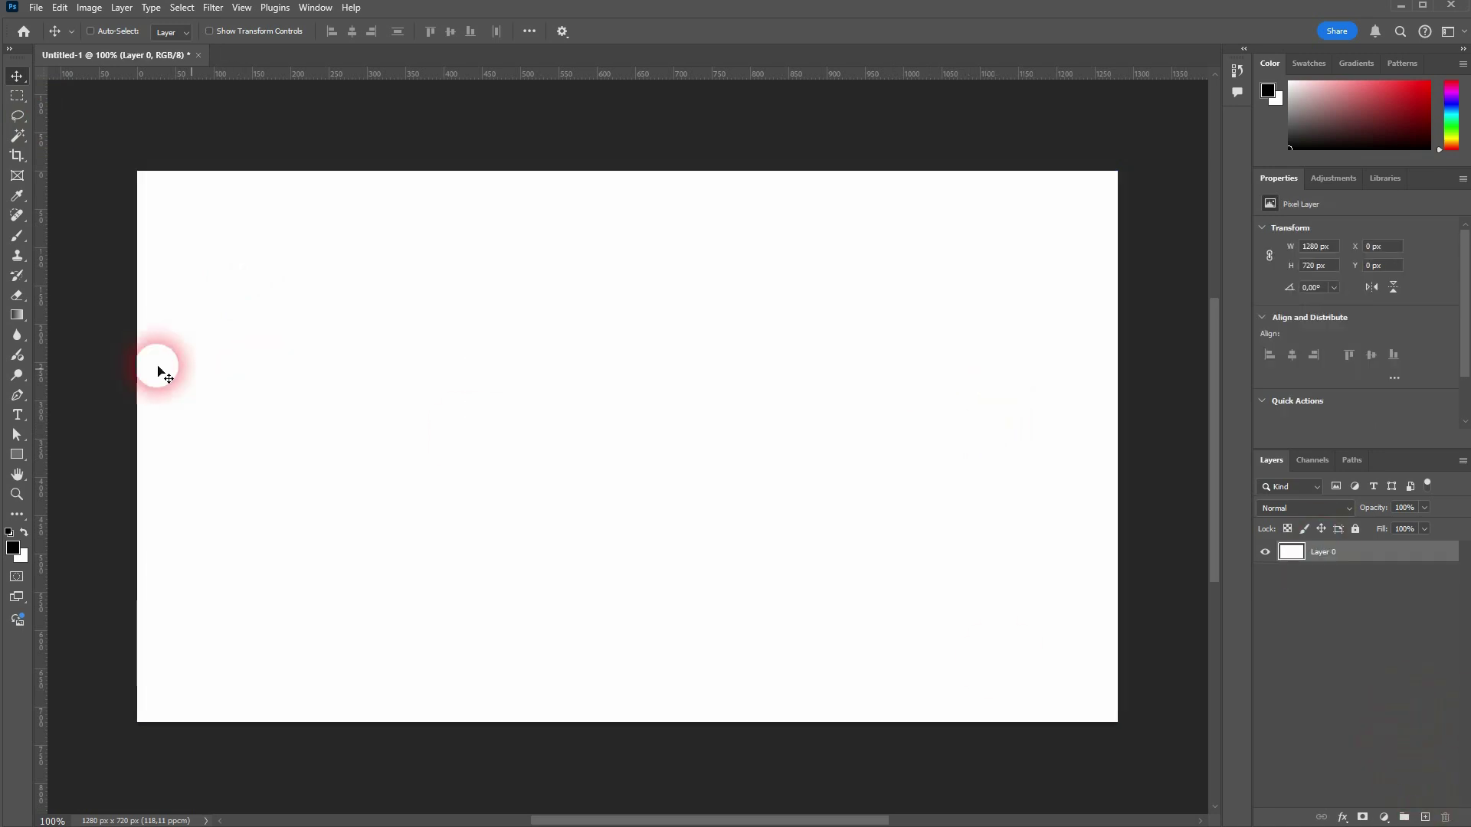
pyautogui.click(17, 454)
pyautogui.click(78, 513)
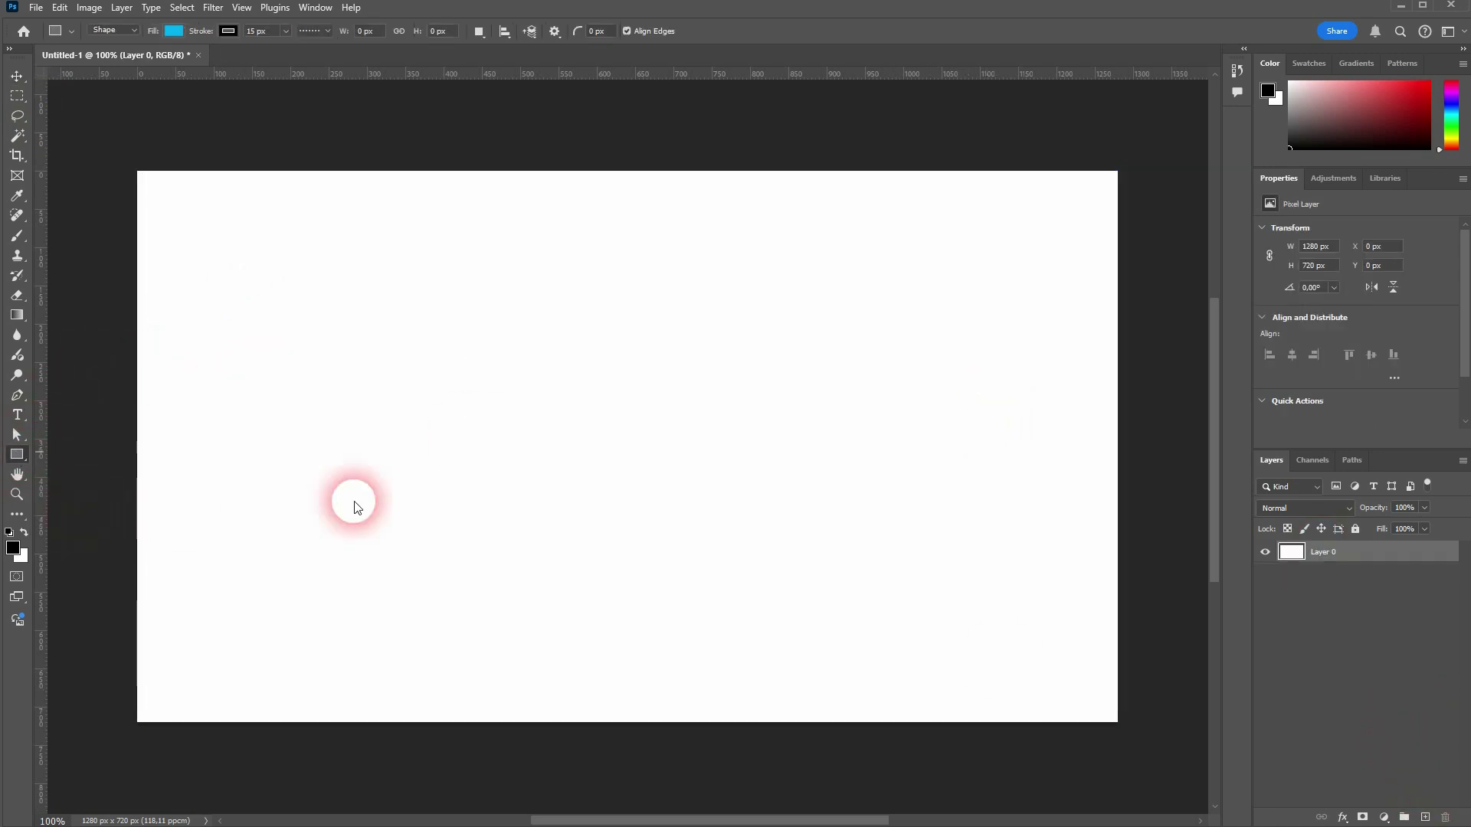
pyautogui.moveTo(336, 482)
pyautogui.mouseDown()
pyautogui.moveTo(870, 387)
pyautogui.moveTo(952, 390)
pyautogui.mouseUp()
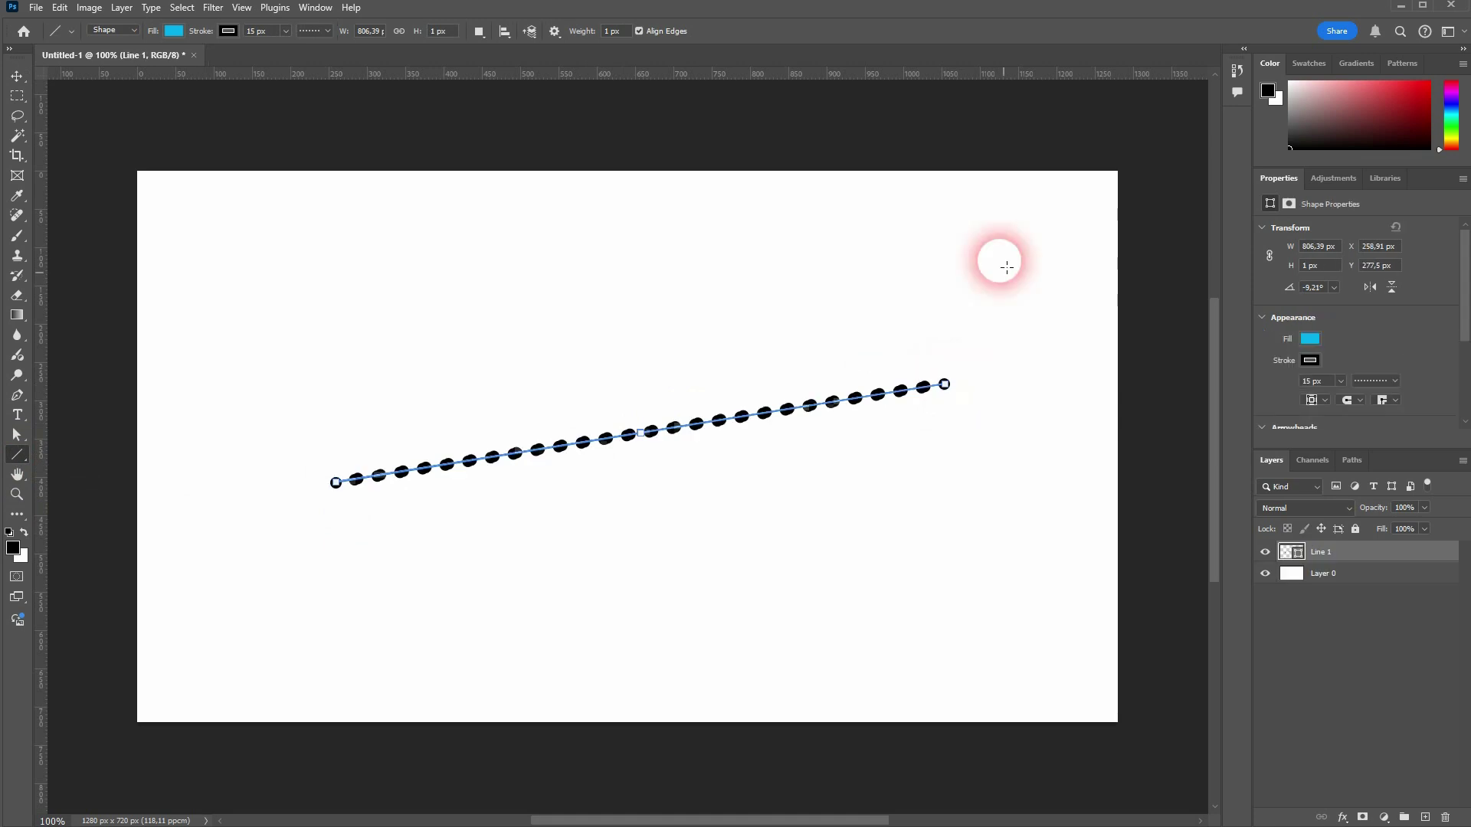
# Step: Apply the dashed stroke preset to the line and extend its pattern with a second dash of 10 and gap of 1
pyautogui.click(325, 30)
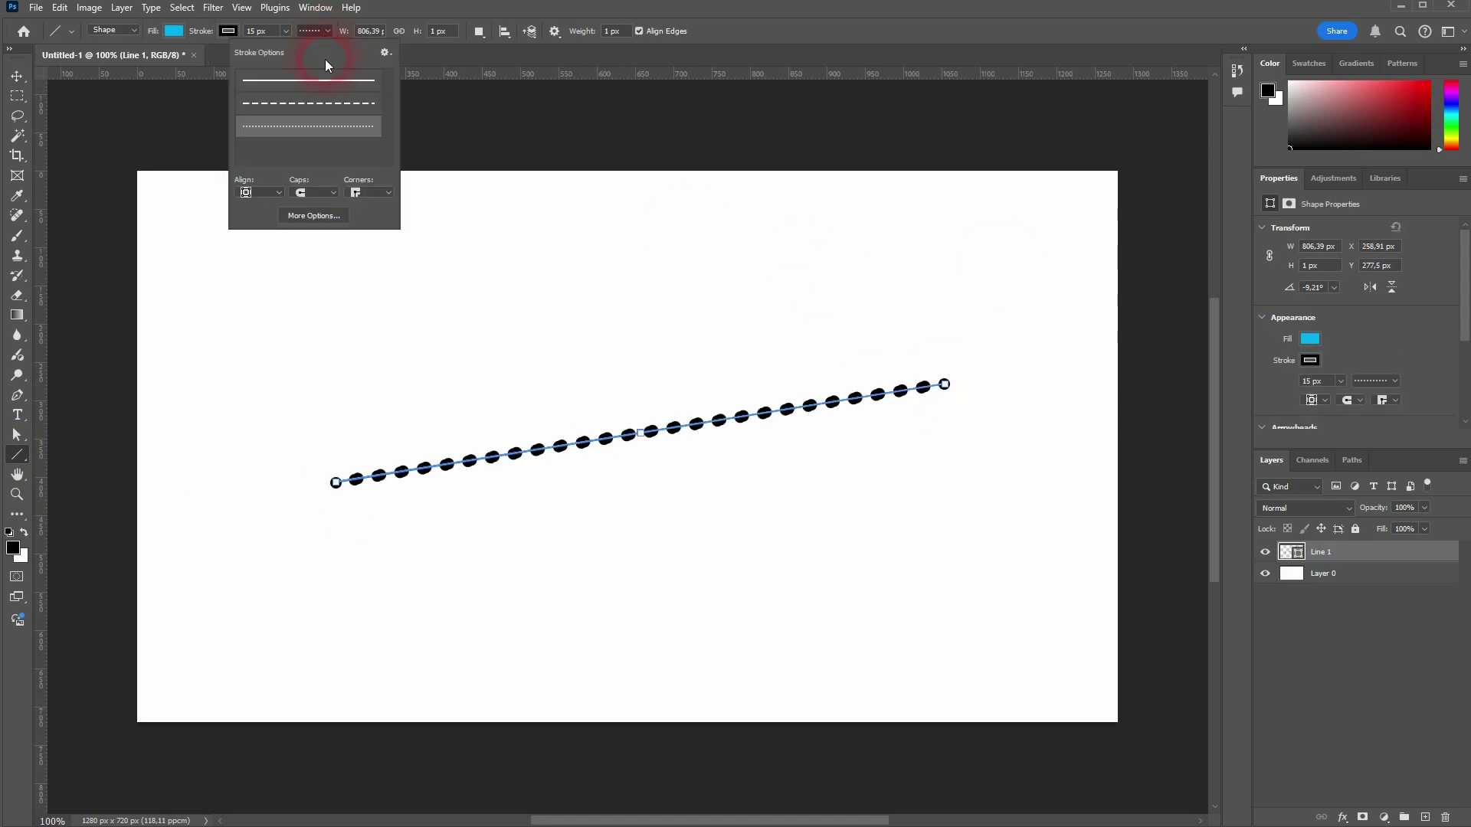
pyautogui.click(321, 104)
pyautogui.click(314, 215)
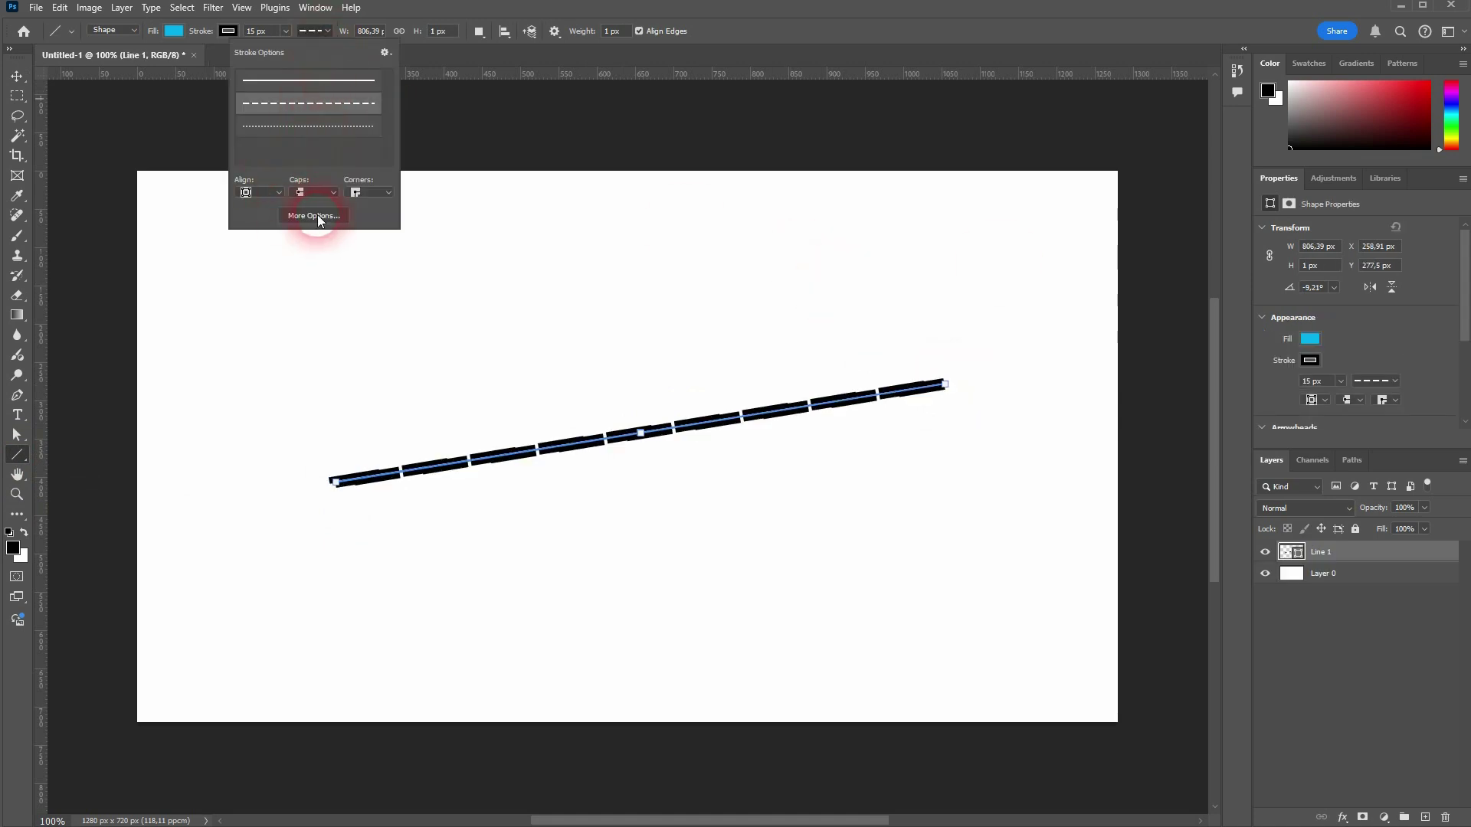
pyautogui.click(1036, 242)
pyautogui.write('10')
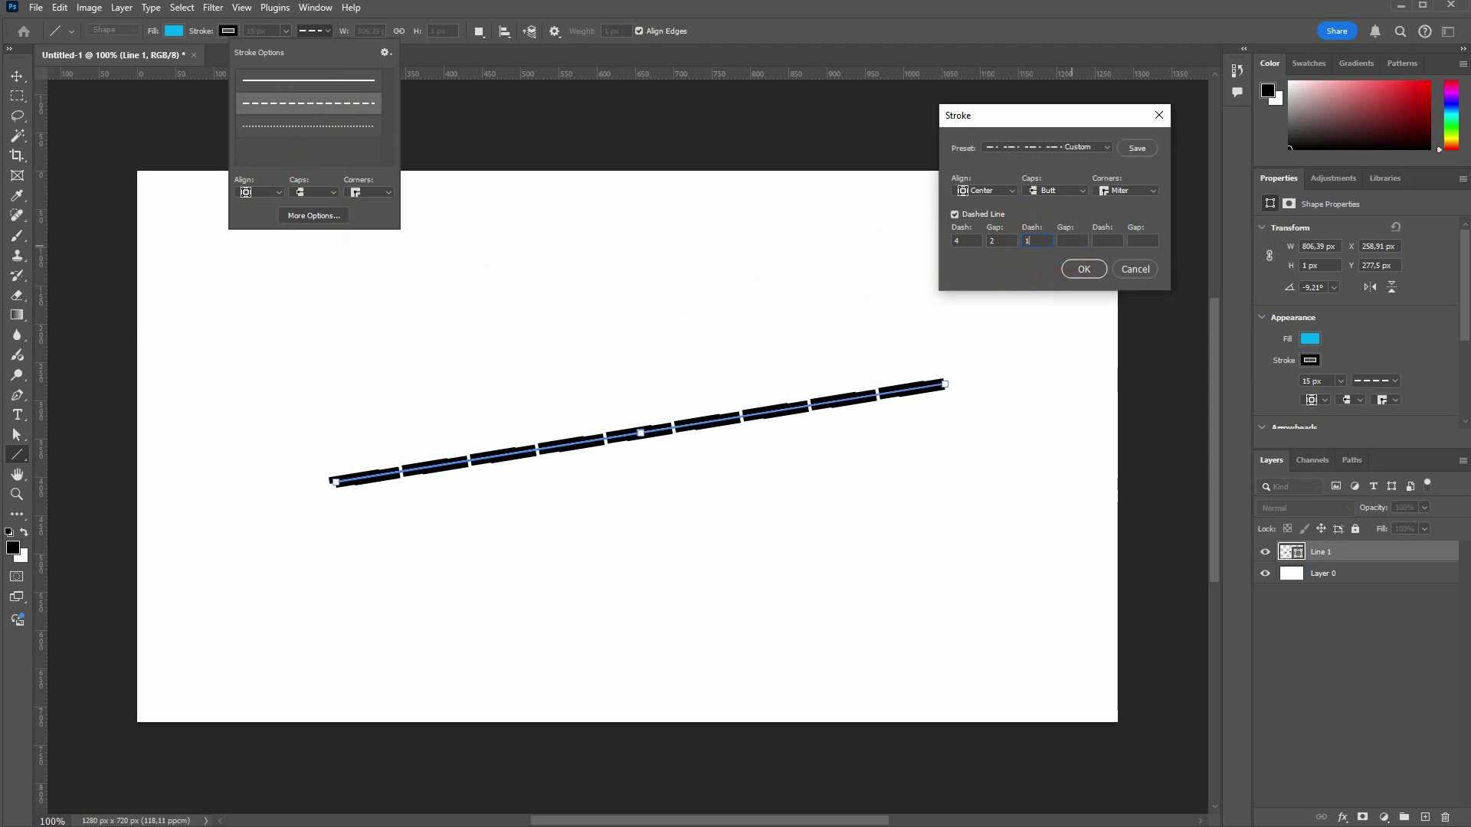
pyautogui.click(1072, 242)
pyautogui.write('1')
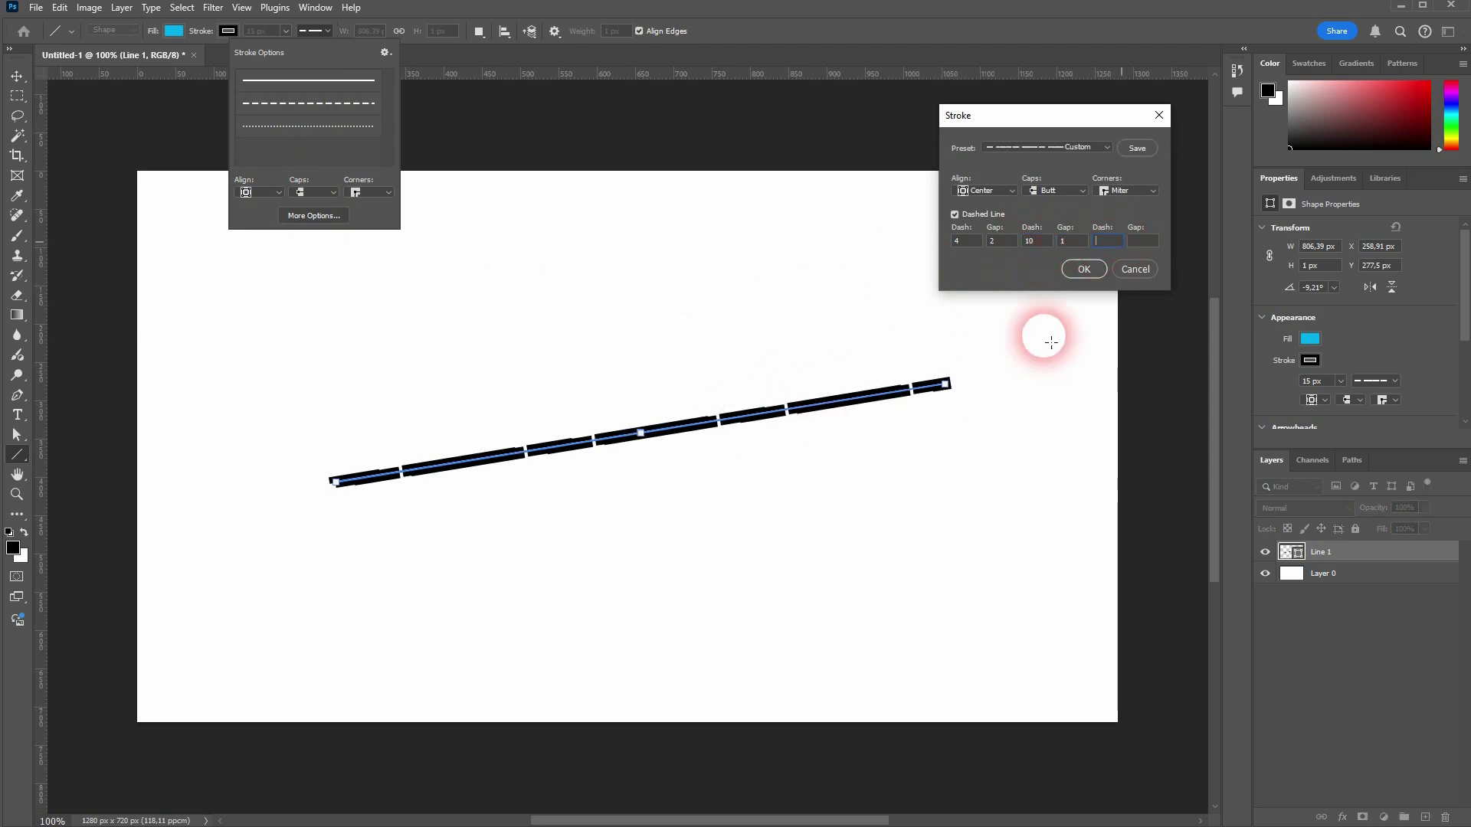
pyautogui.click(1083, 268)
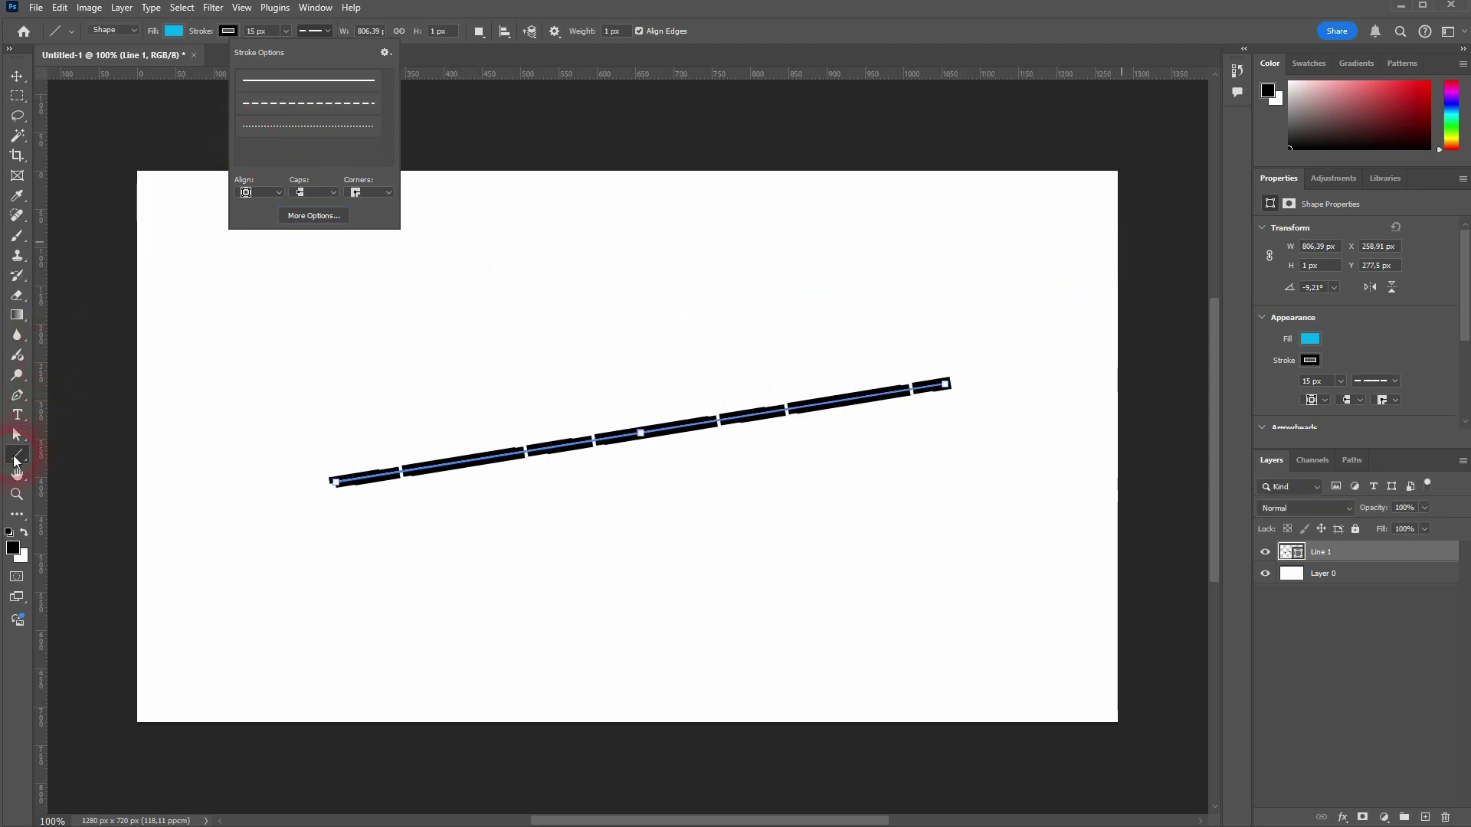
# Step: Draw a triangle about 537 by 448 px over the middle of the line with the Triangle tool
pyautogui.rightClick(13, 457)
pyautogui.click(87, 485)
pyautogui.moveTo(397, 278); pyautogui.dragTo(512, 380)
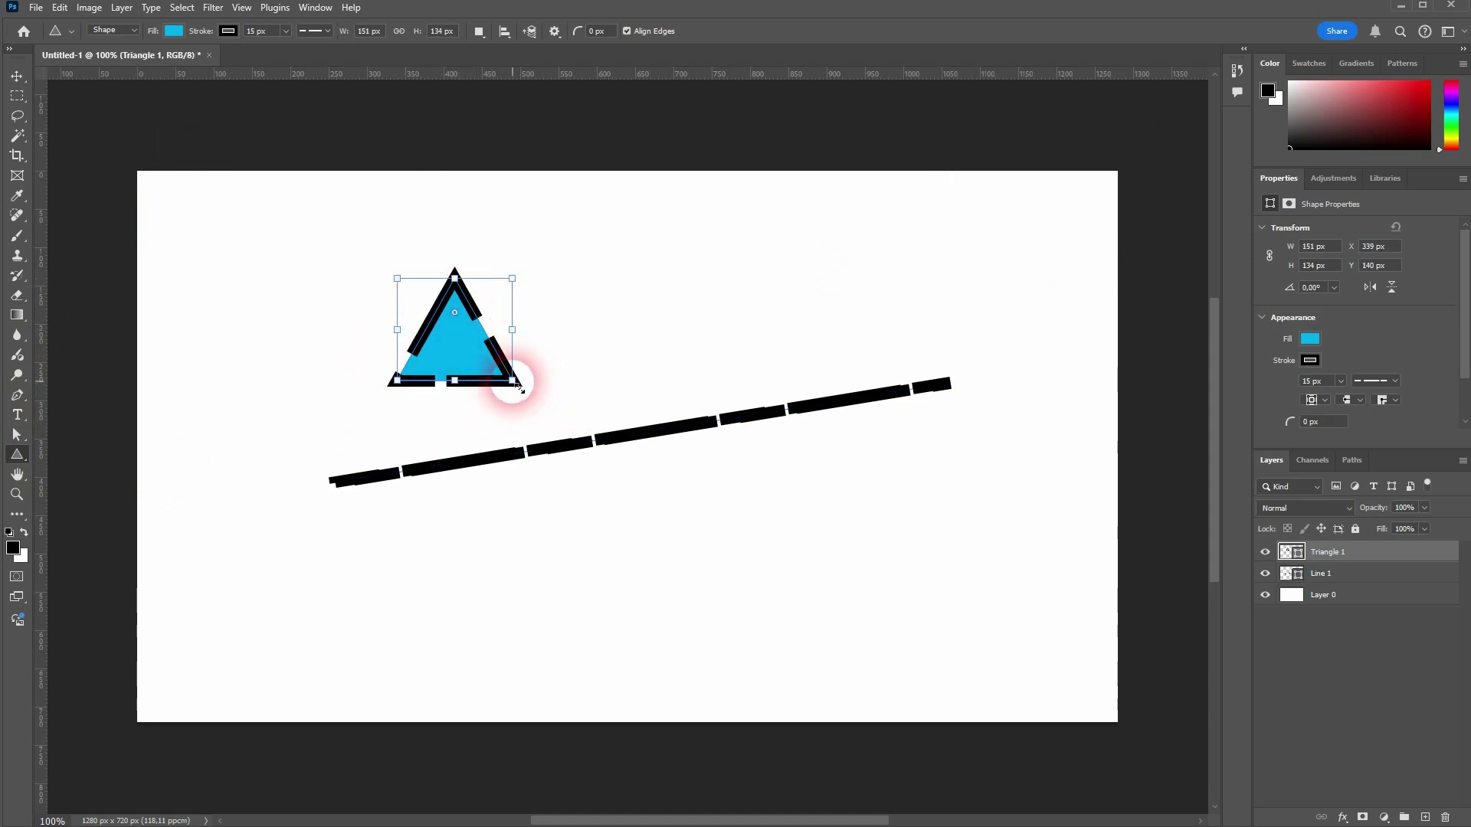
pyautogui.moveTo(513, 380); pyautogui.dragTo(811, 624)
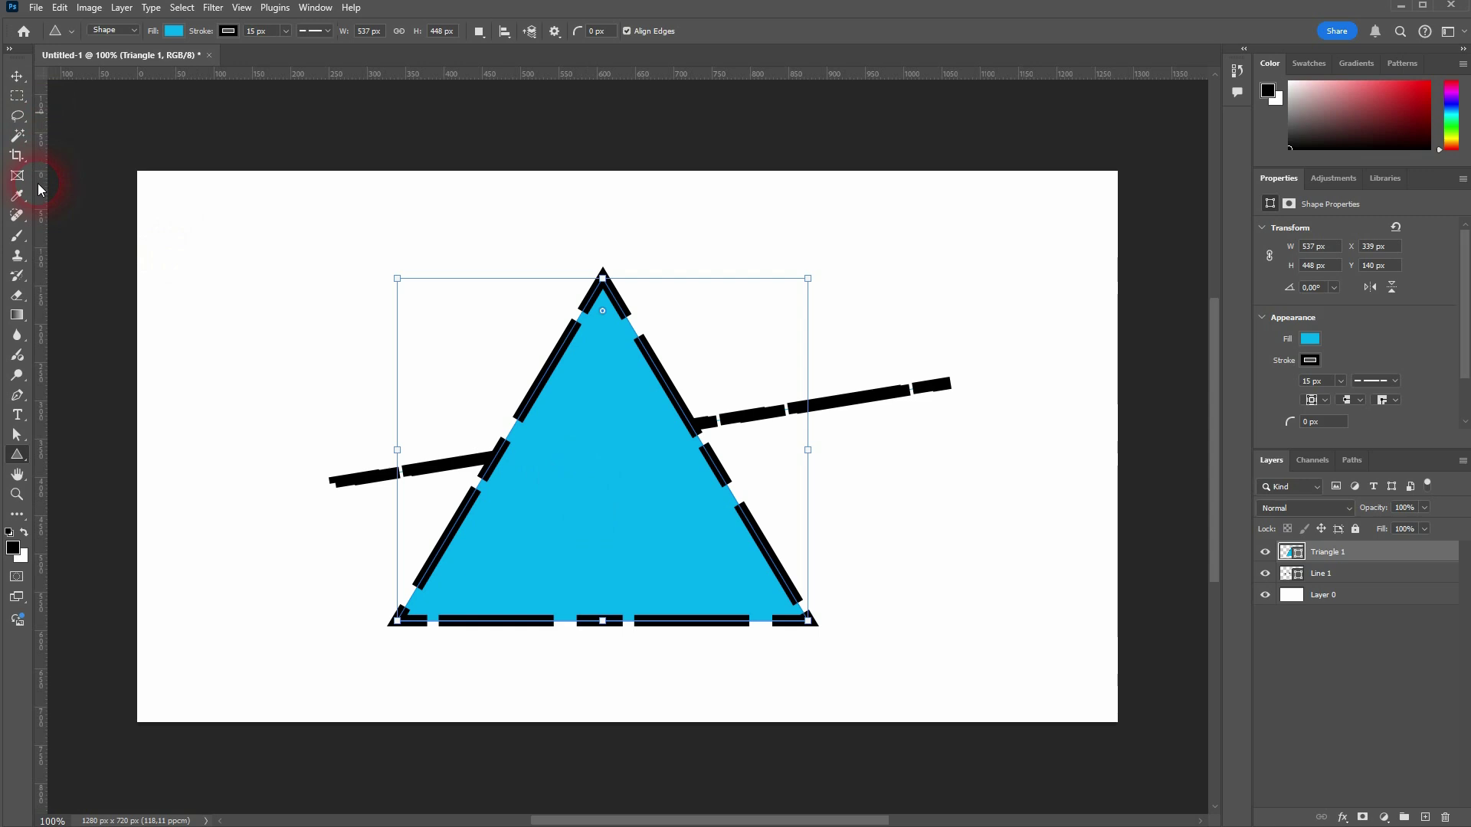
# Step: Activate the Pen tool and delete the triangle and line layers
pyautogui.click(17, 396)
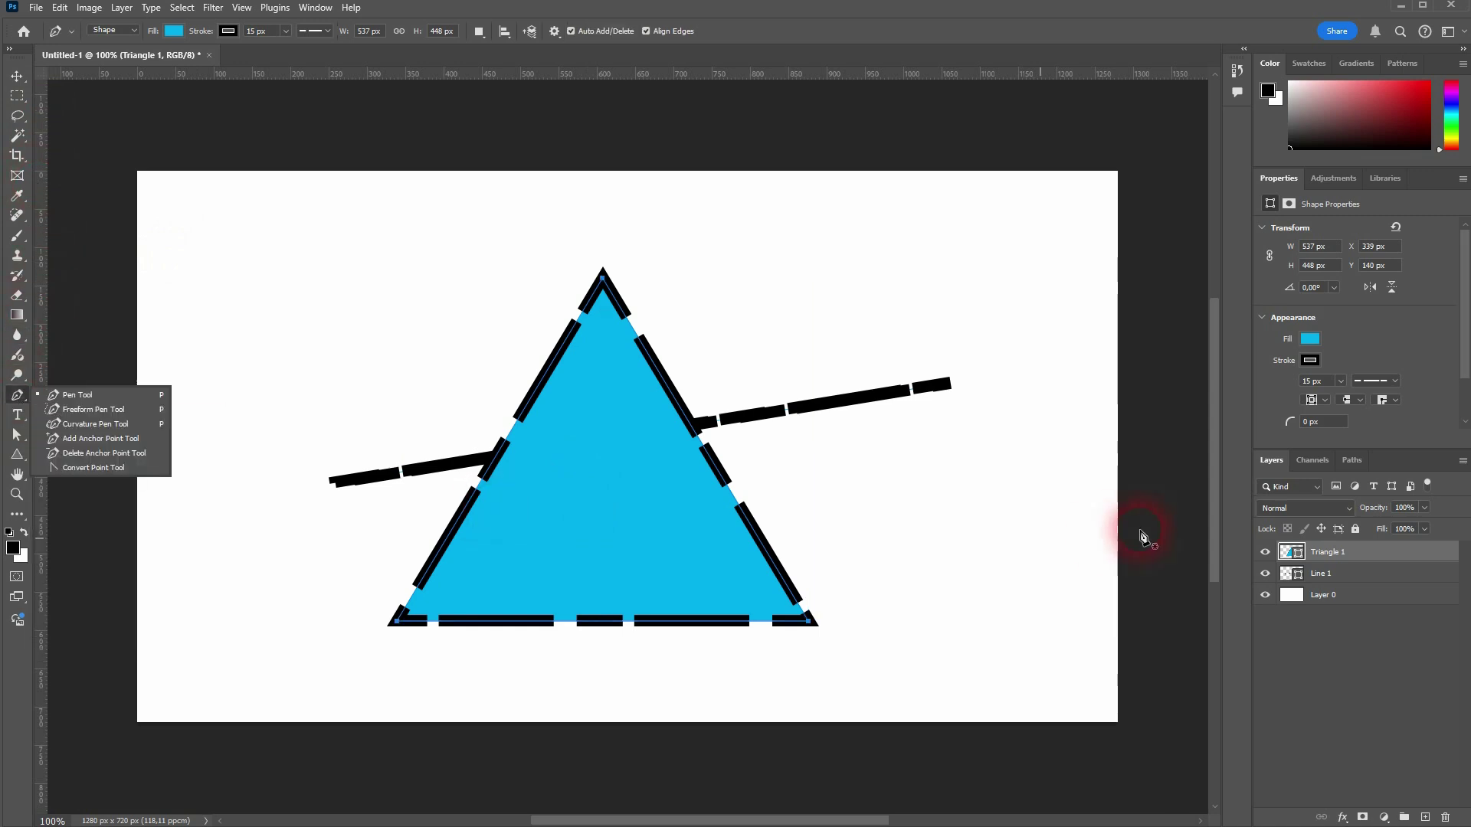
pyautogui.click(1446, 818)
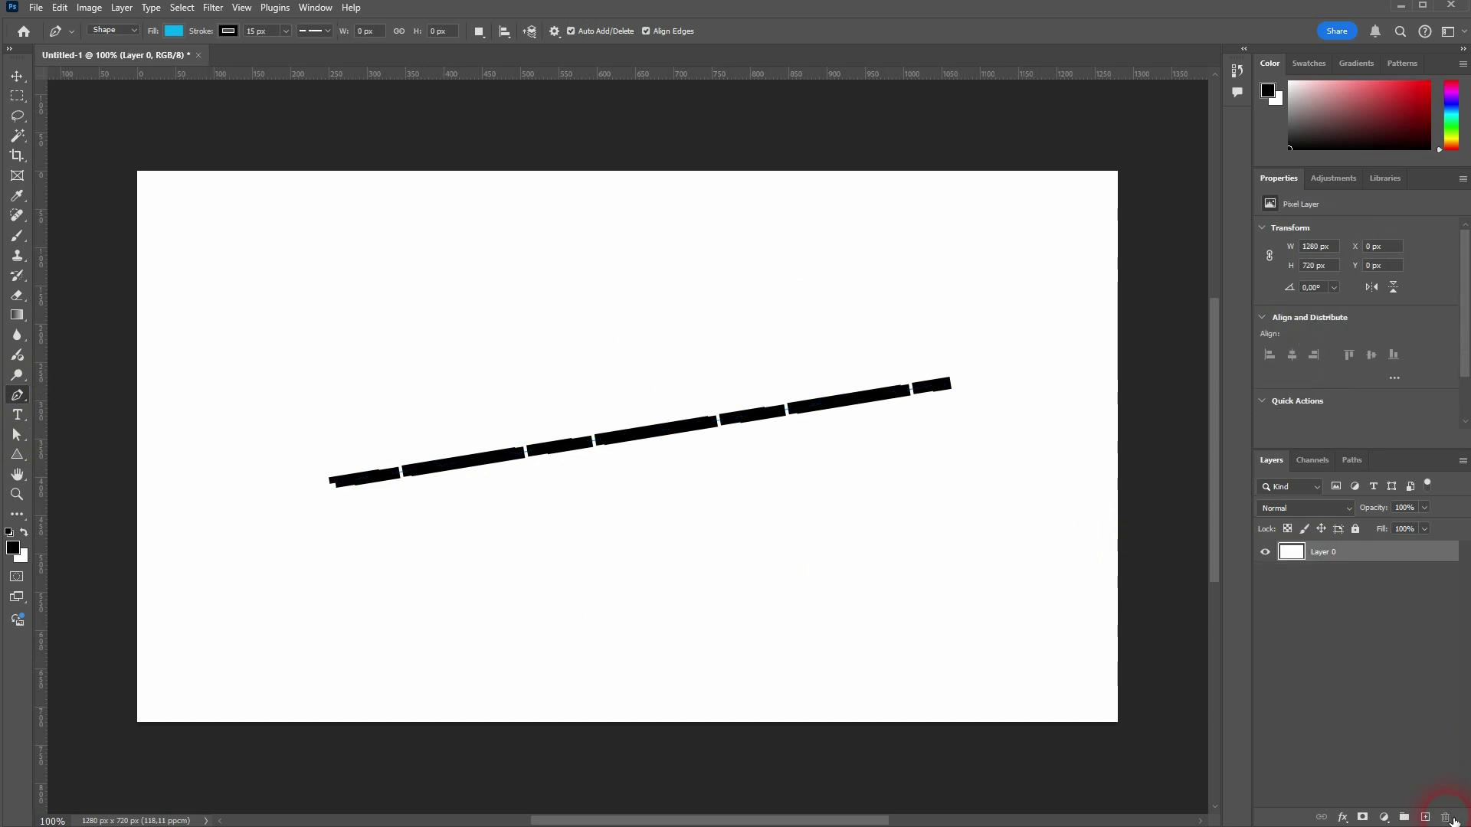
pyautogui.click(1446, 817)
# Step: Draw a closed five-point shape about 938 by 512 px with the Pen tool, making its lower middle point a curve
pyautogui.click(282, 452)
pyautogui.click(748, 263)
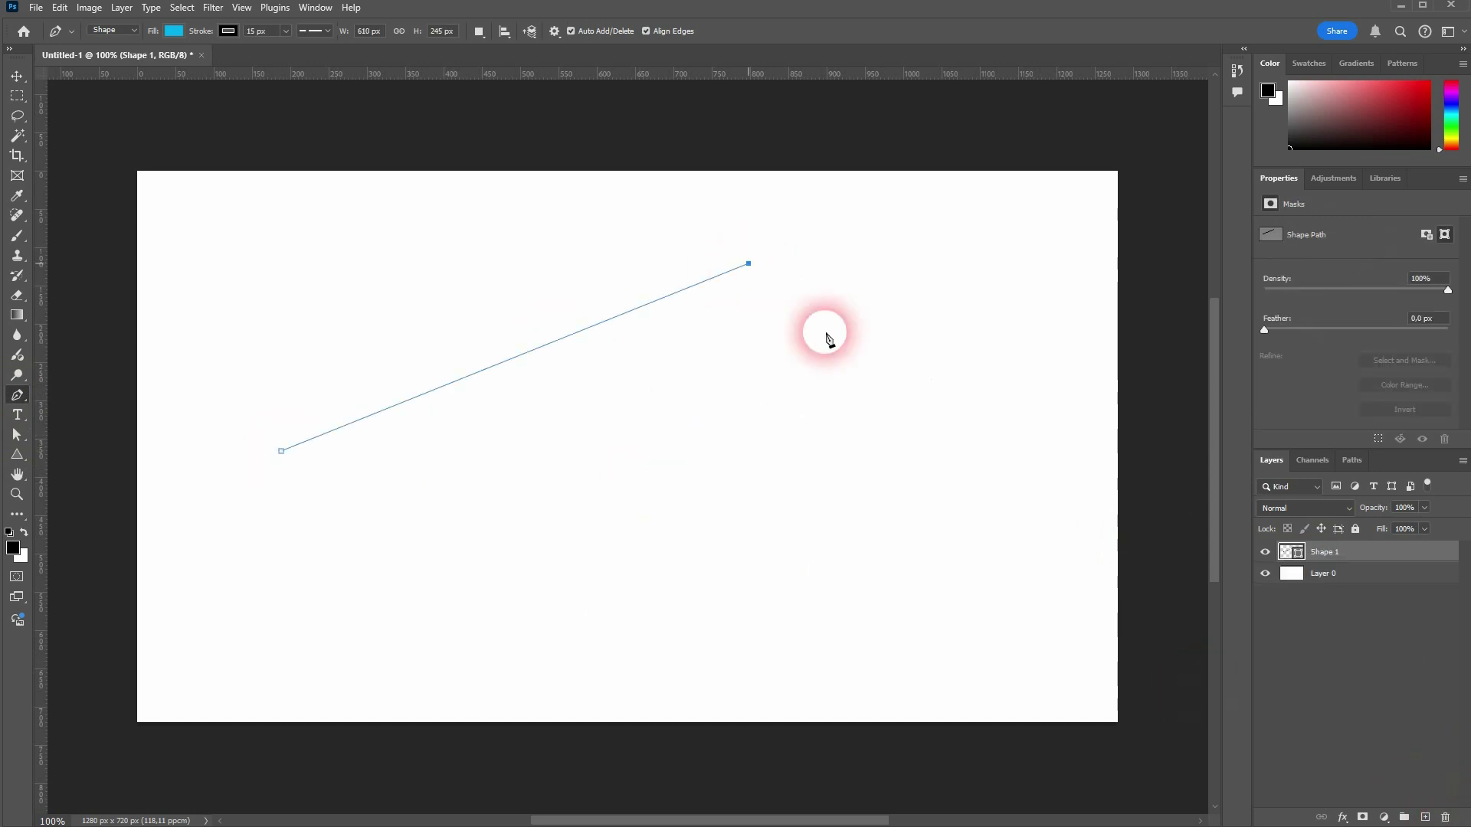
pyautogui.click(998, 463)
pyautogui.moveTo(712, 617); pyautogui.dragTo(755, 682)
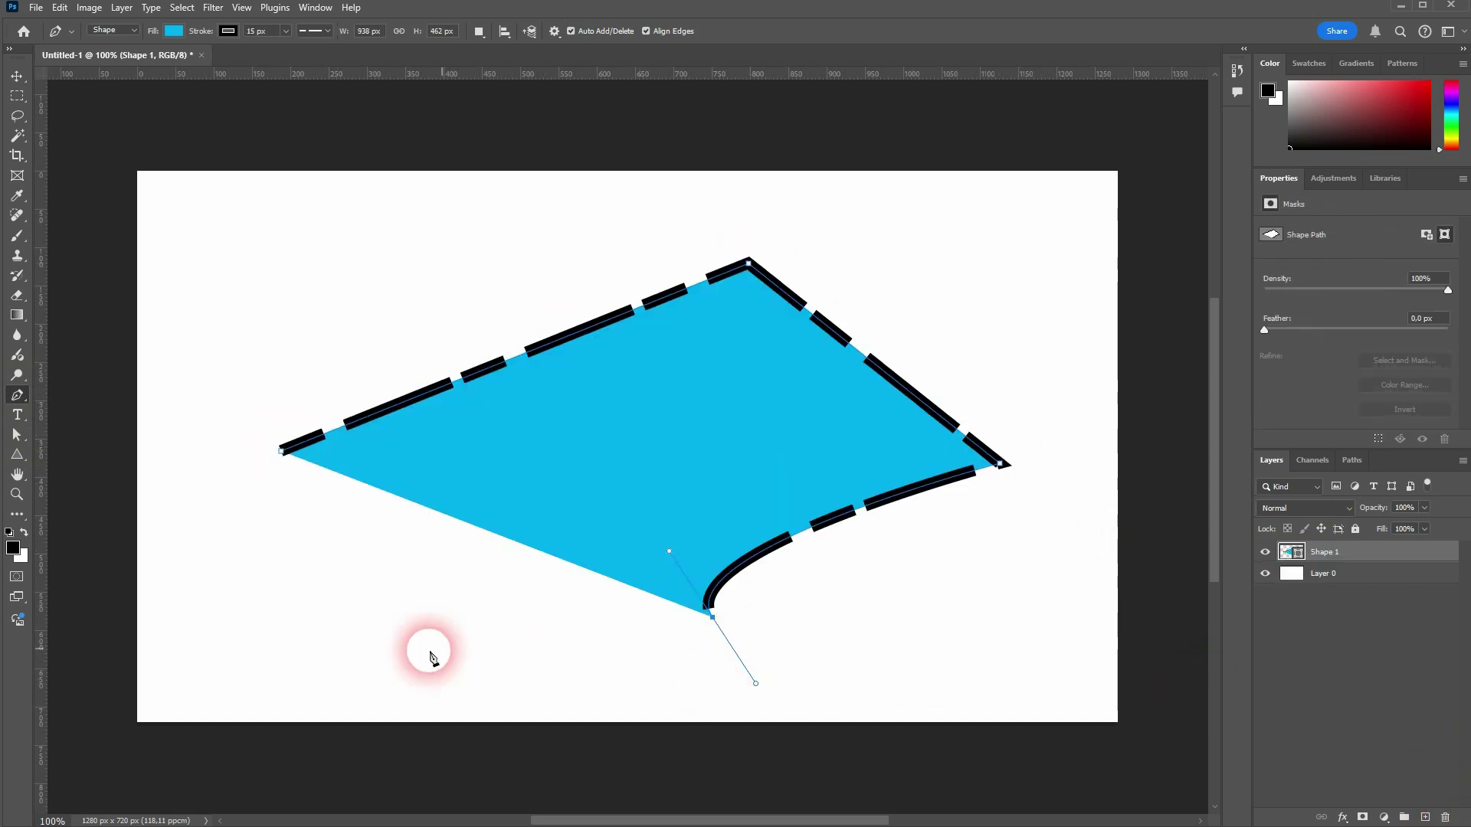
pyautogui.click(373, 643)
pyautogui.click(281, 452)
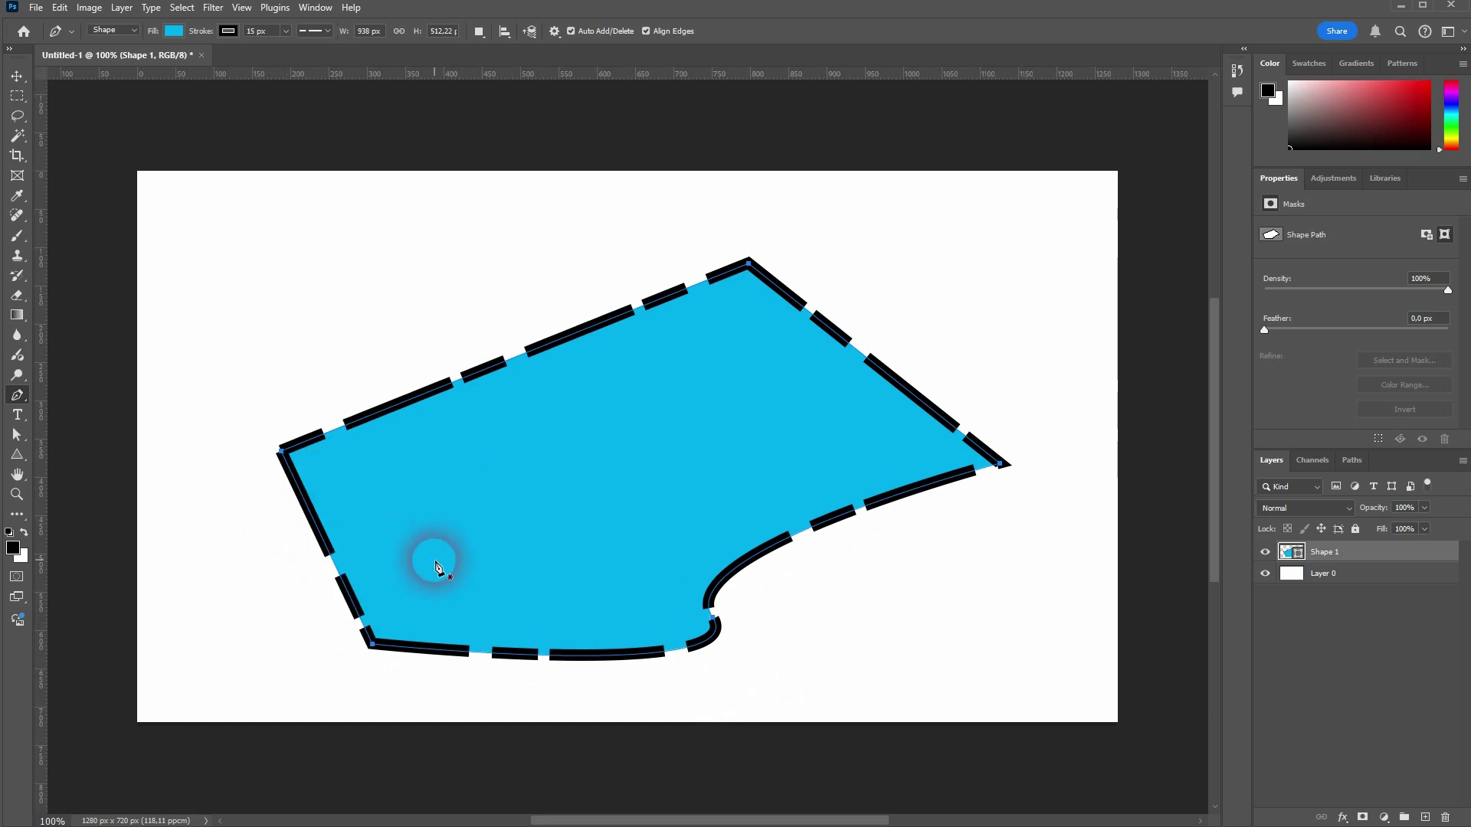
pyautogui.click(17, 77)
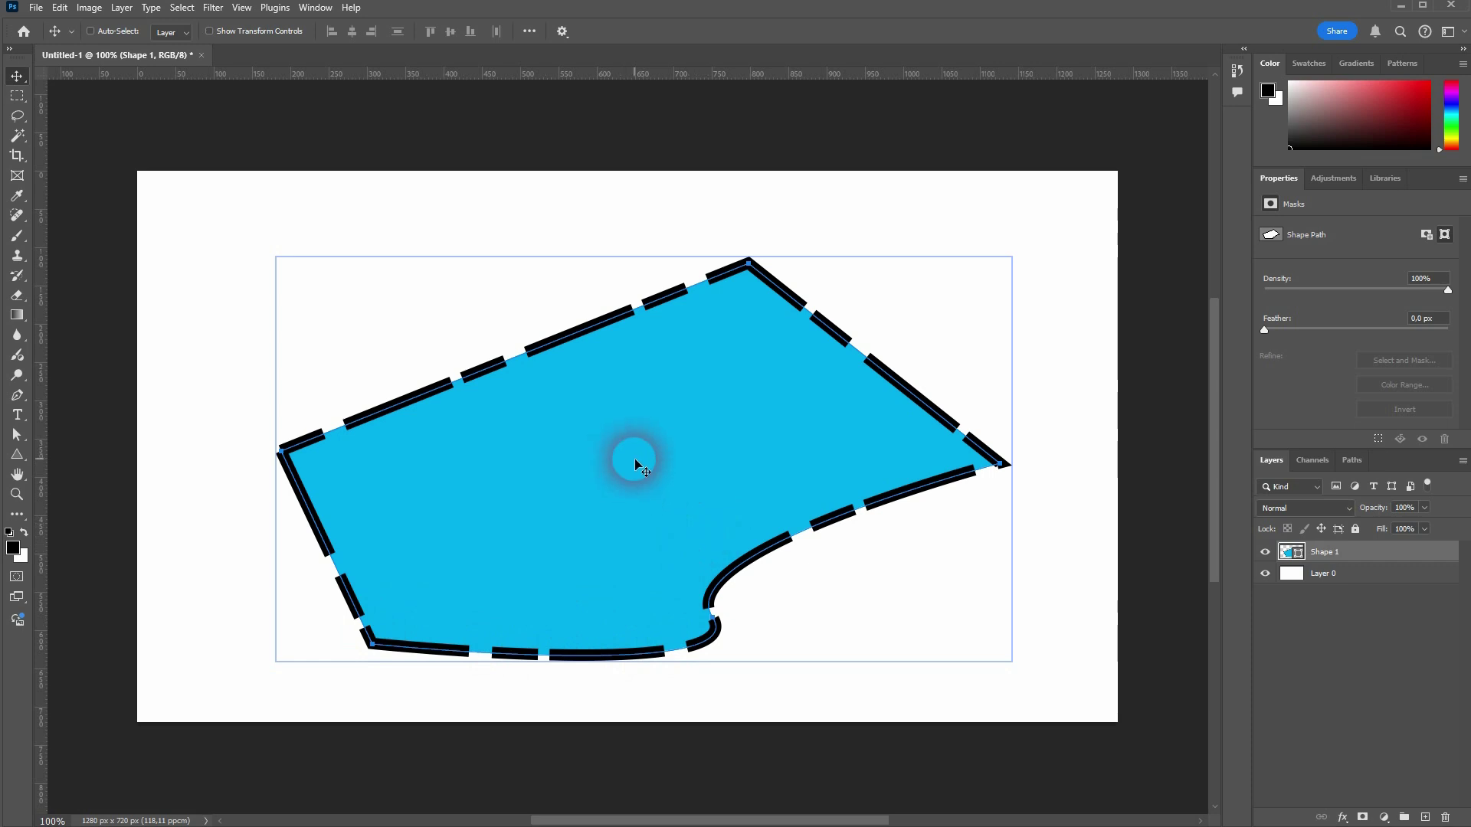
# Step: Change the pen-drawn shape's outline to the solid stroke preset and return to the Move tool
pyautogui.click(17, 397)
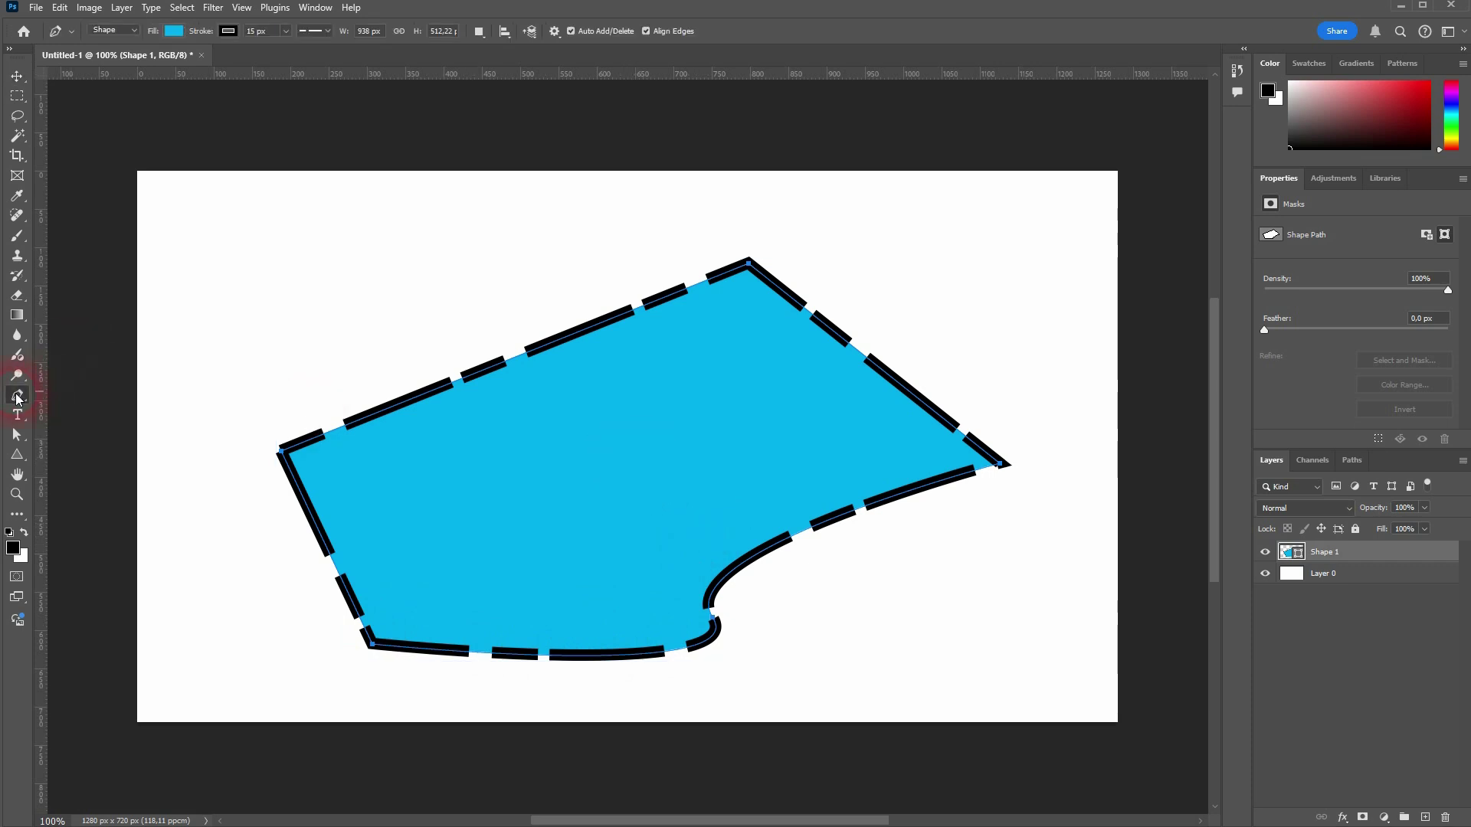
pyautogui.click(325, 32)
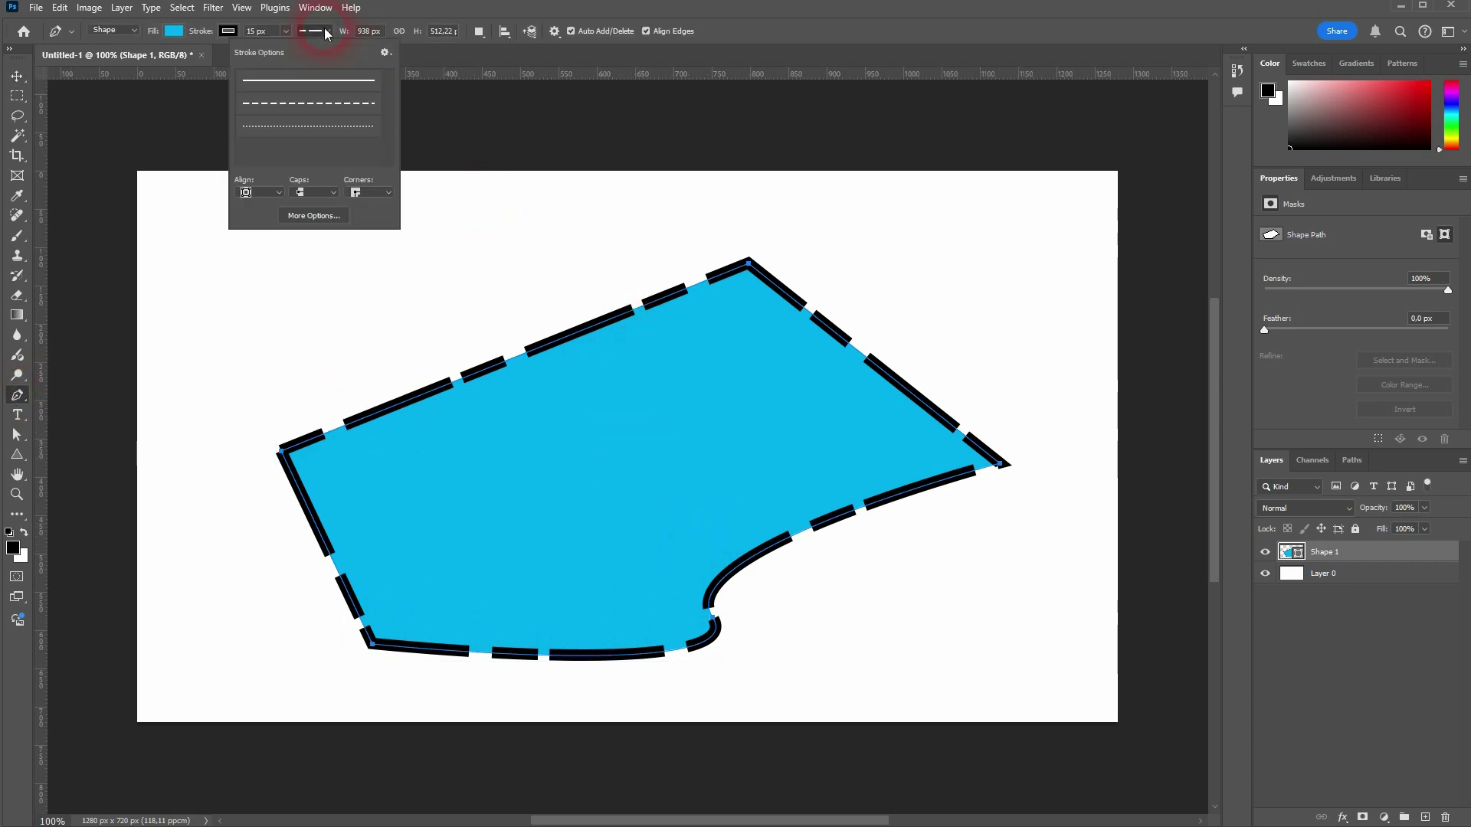
pyautogui.click(325, 86)
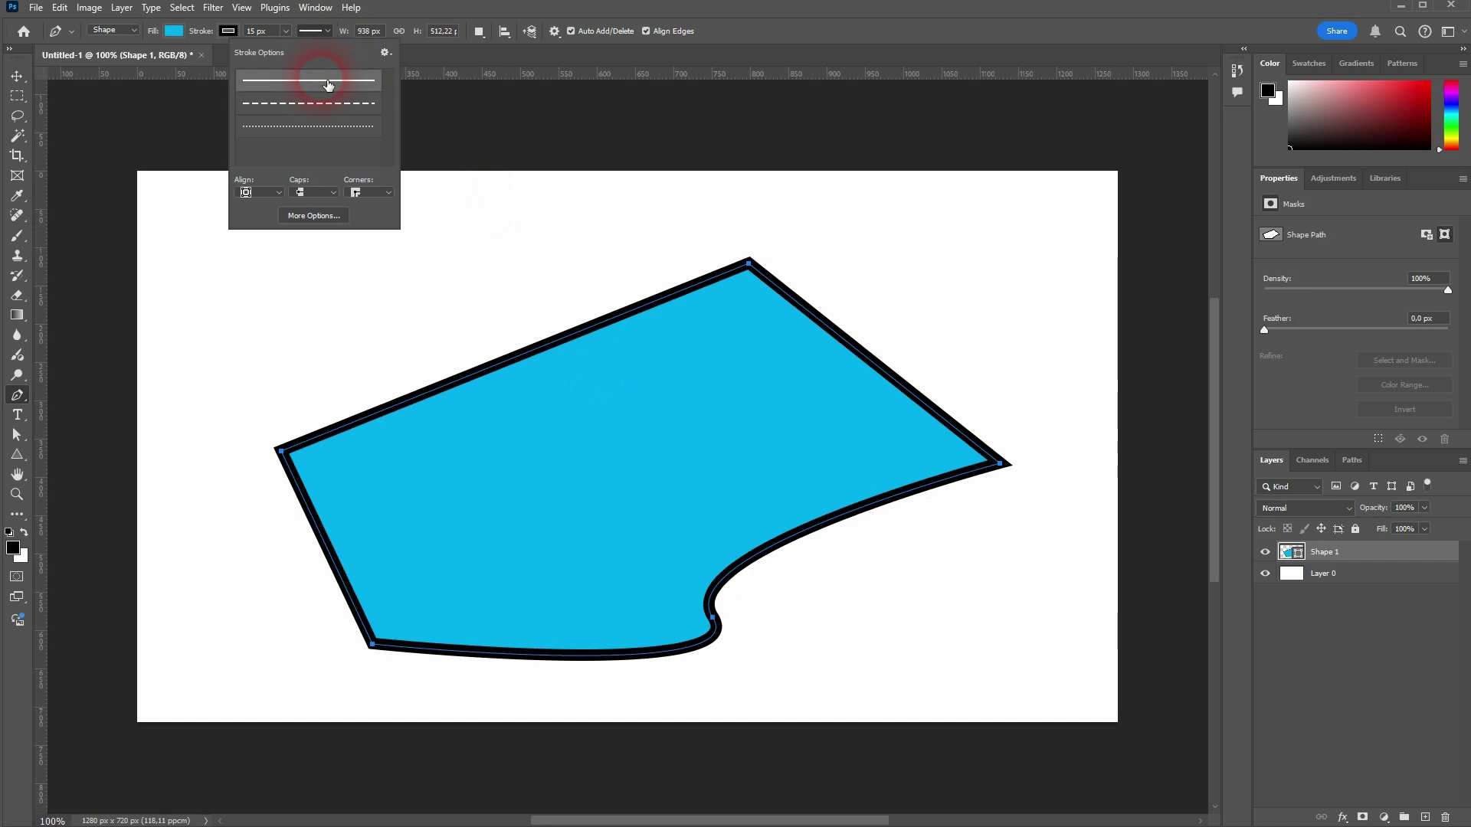
pyautogui.click(17, 76)
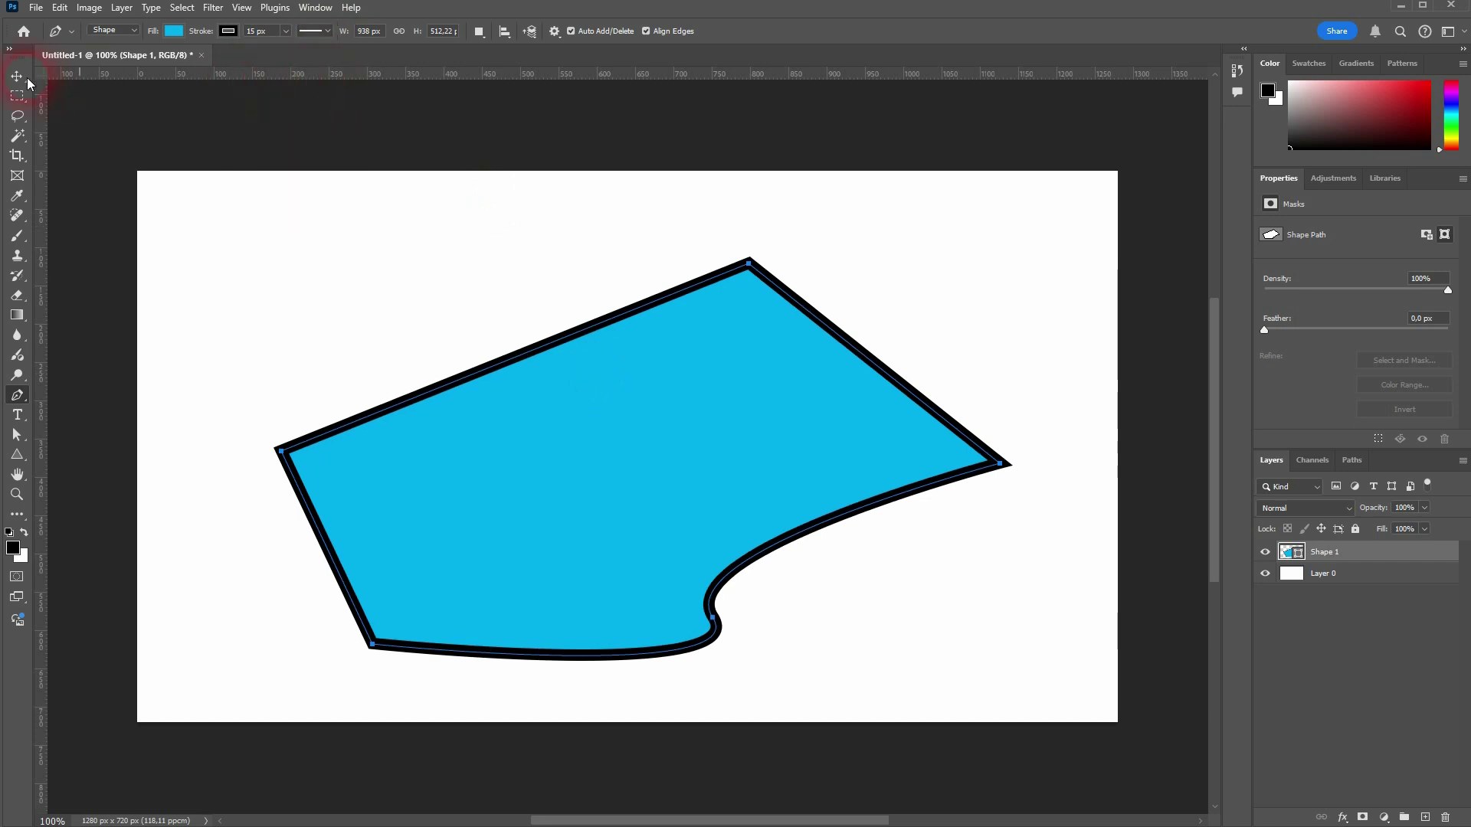
pyautogui.keyDown('ctrl'); pyautogui.click(920, 410); pyautogui.keyUp('ctrl')
pyautogui.keyDown('ctrl'); pyautogui.click(1093, 261); pyautogui.keyUp('ctrl')
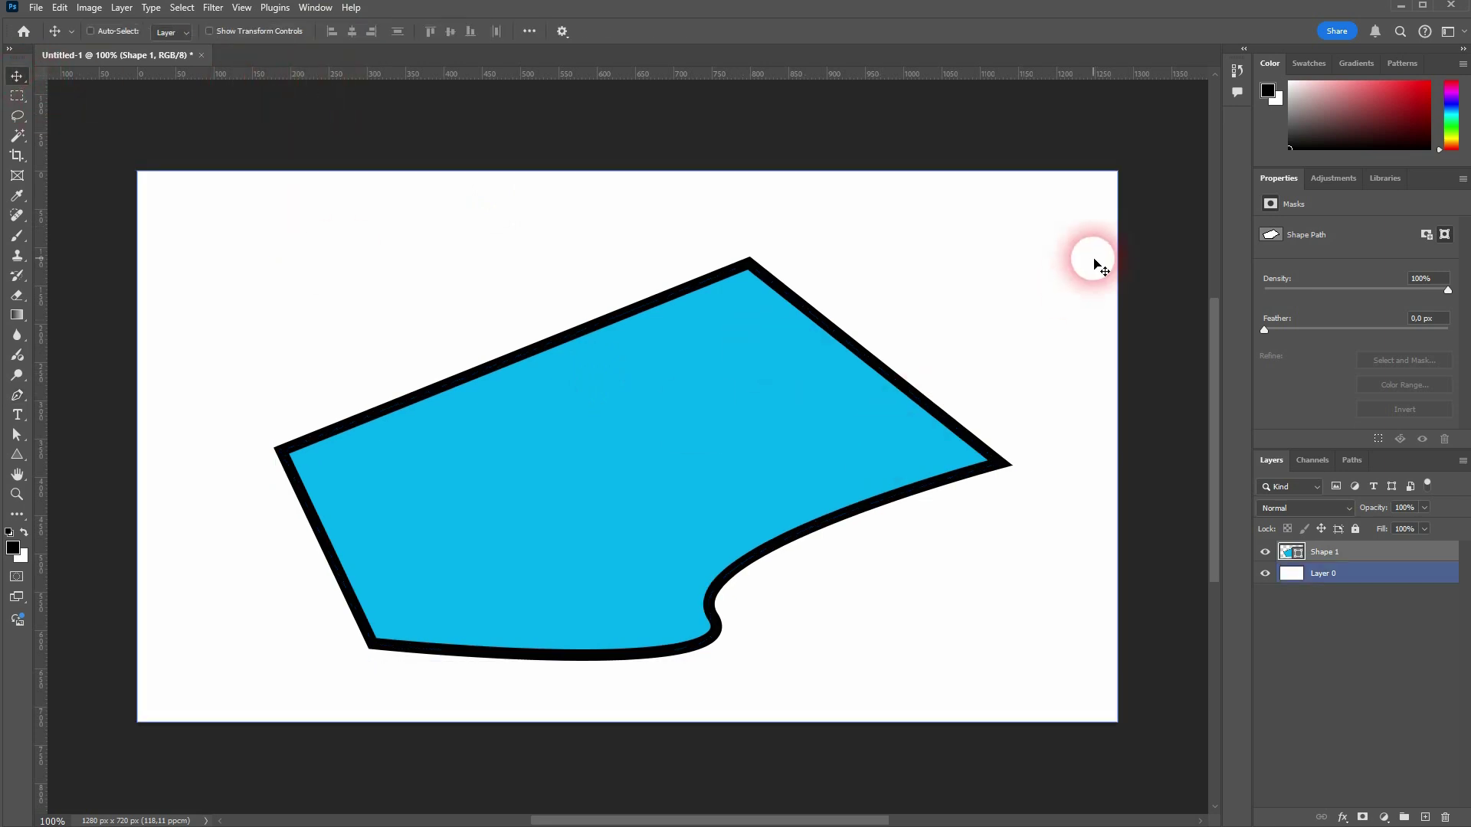